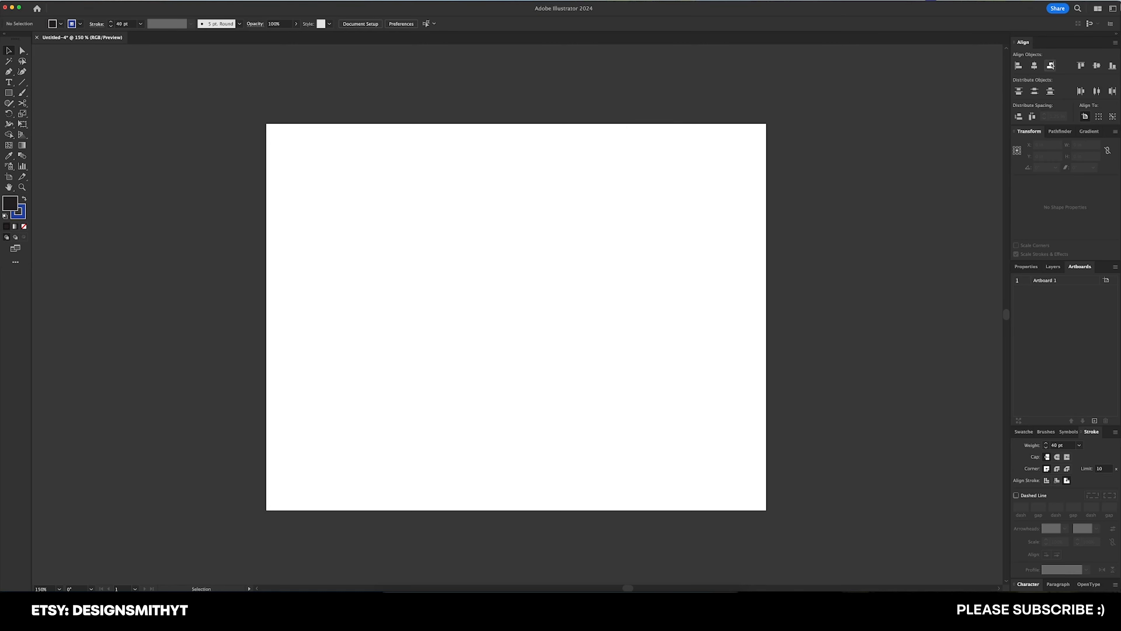
# - Draw a black square about 4.2 in wide and center it horizontally and vertically on the artboard
pyautogui.click(14, 93)
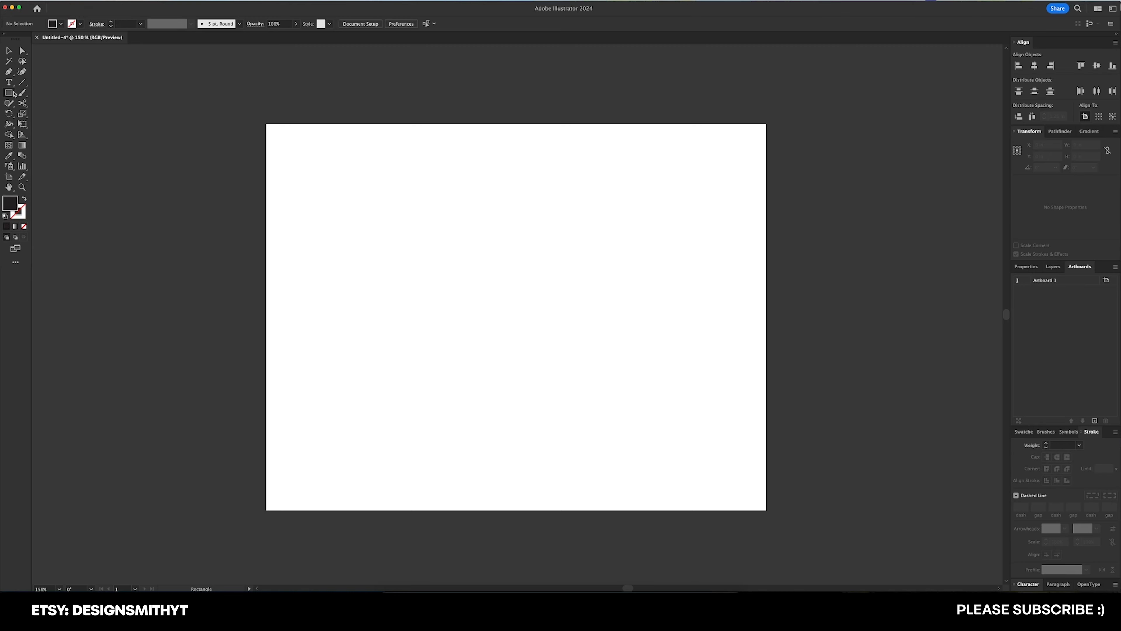
pyautogui.moveTo(373, 200); pyautogui.dragTo(564, 390)
pyautogui.press('v')
pyautogui.click(583, 291)
pyautogui.click(503, 276)
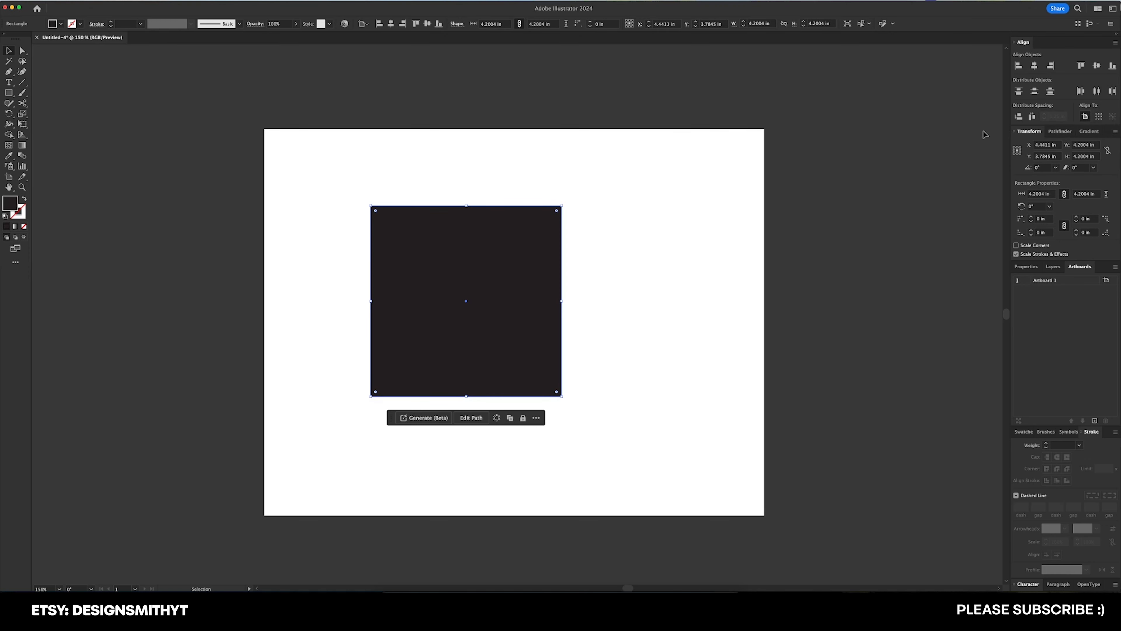
pyautogui.click(1034, 68)
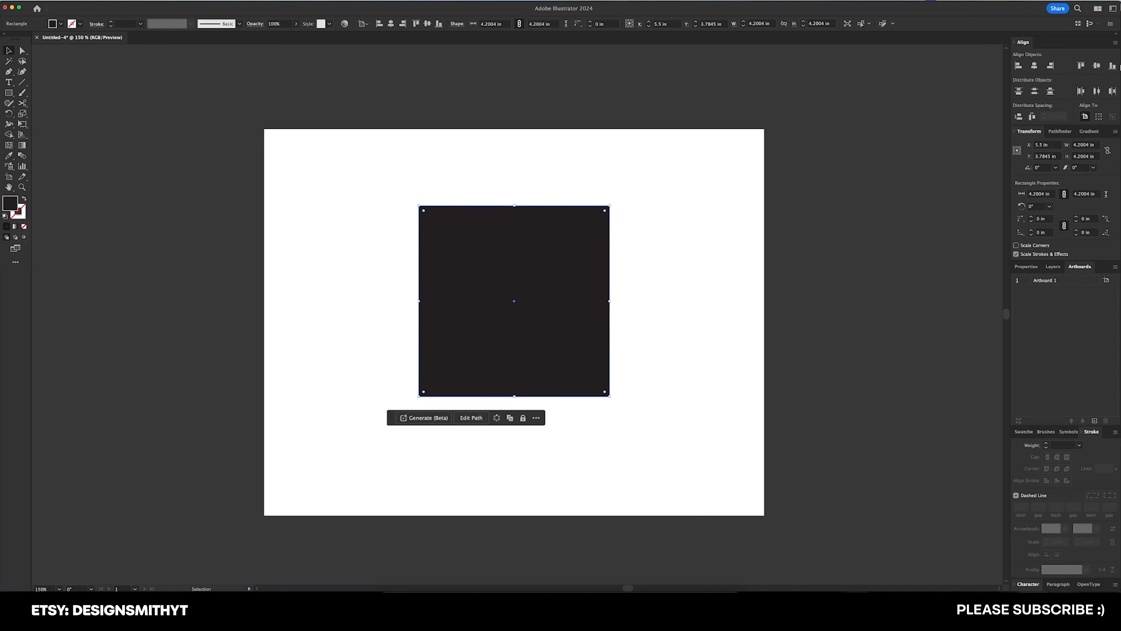
pyautogui.click(1097, 66)
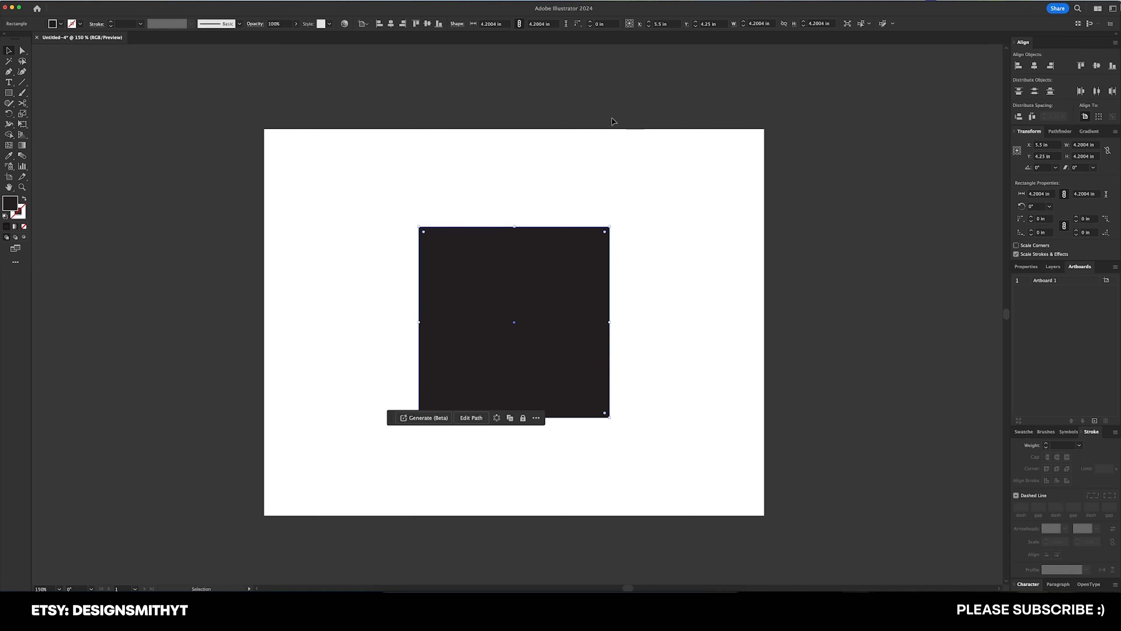
# - Align the square in turn to the artboard's left, right, top and bottom edges, and delete it
pyautogui.click(1018, 65)
pyautogui.click(1050, 66)
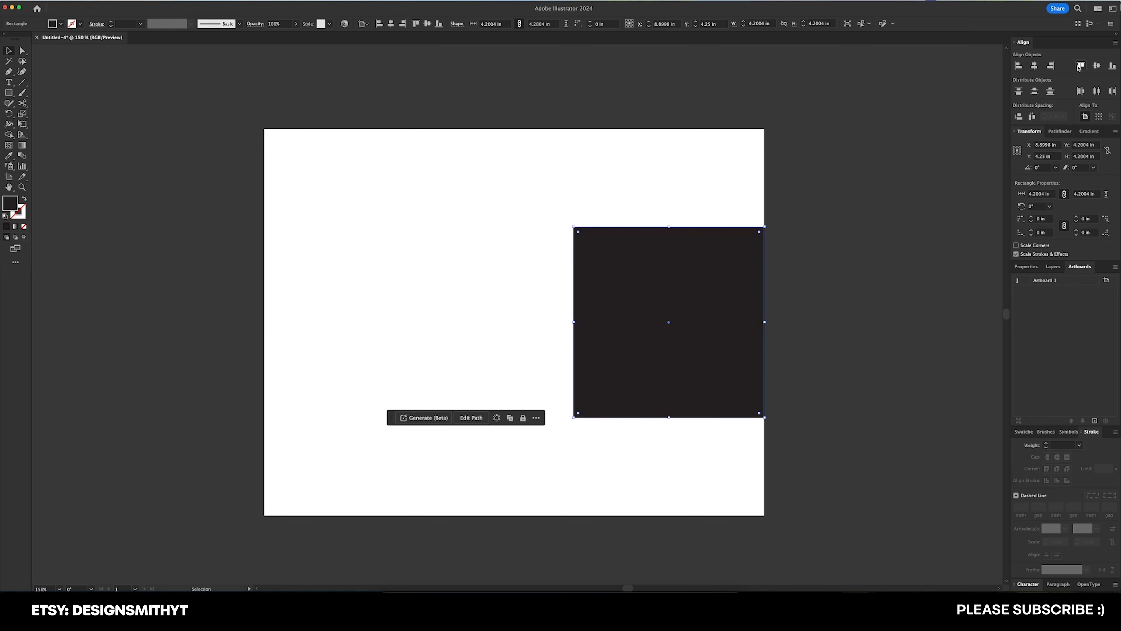
pyautogui.click(1080, 67)
pyautogui.click(1113, 66)
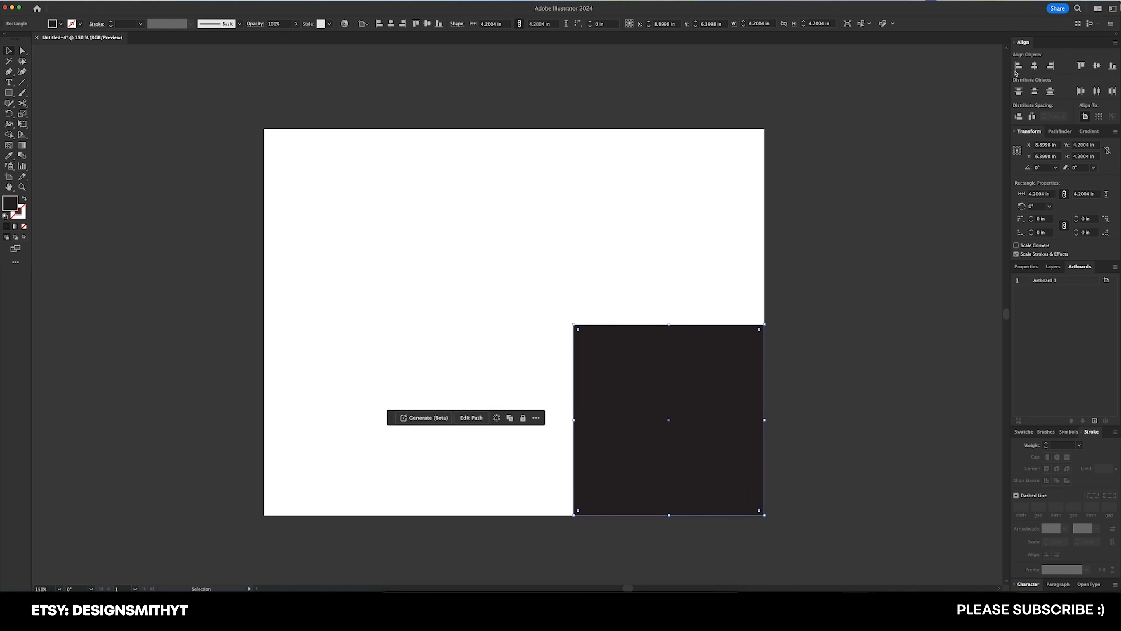
pyautogui.press('Delete')
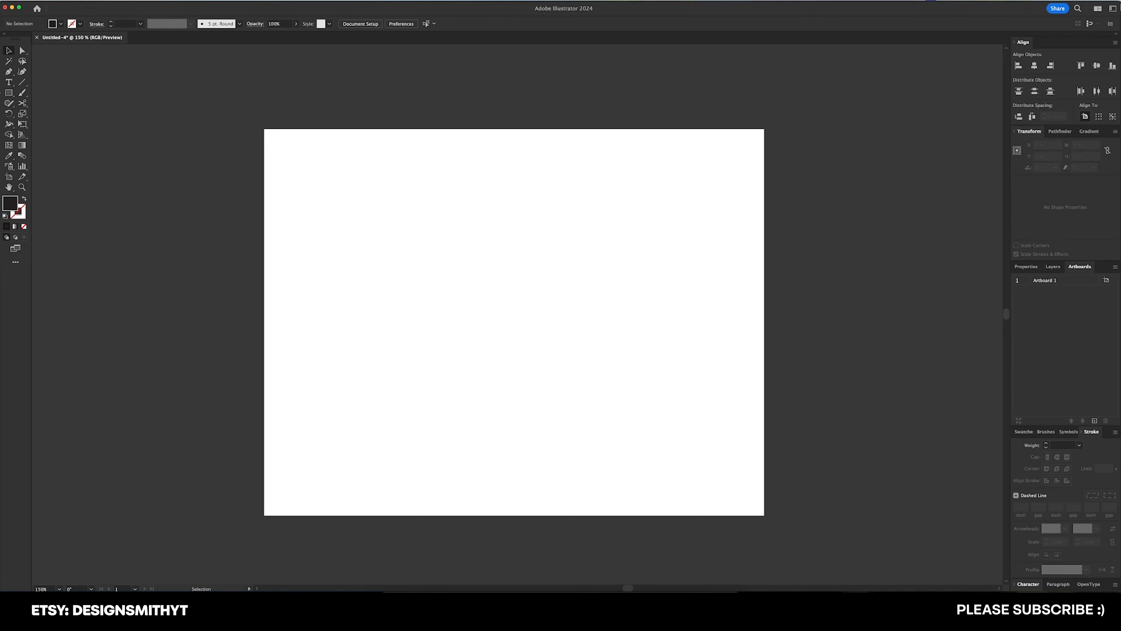
# - Draw a black square about 1.97 in wide and duplicate it four times into an evenly spaced horizontal row
pyautogui.click(6, 93)
pyautogui.moveTo(292, 253); pyautogui.dragTo(381, 343)
pyautogui.press('v')
pyautogui.moveTo(355, 301); pyautogui.dragTo(447, 298)
pyautogui.press('super+d')
pyautogui.press('super+d')
pyautogui.press('super+d')
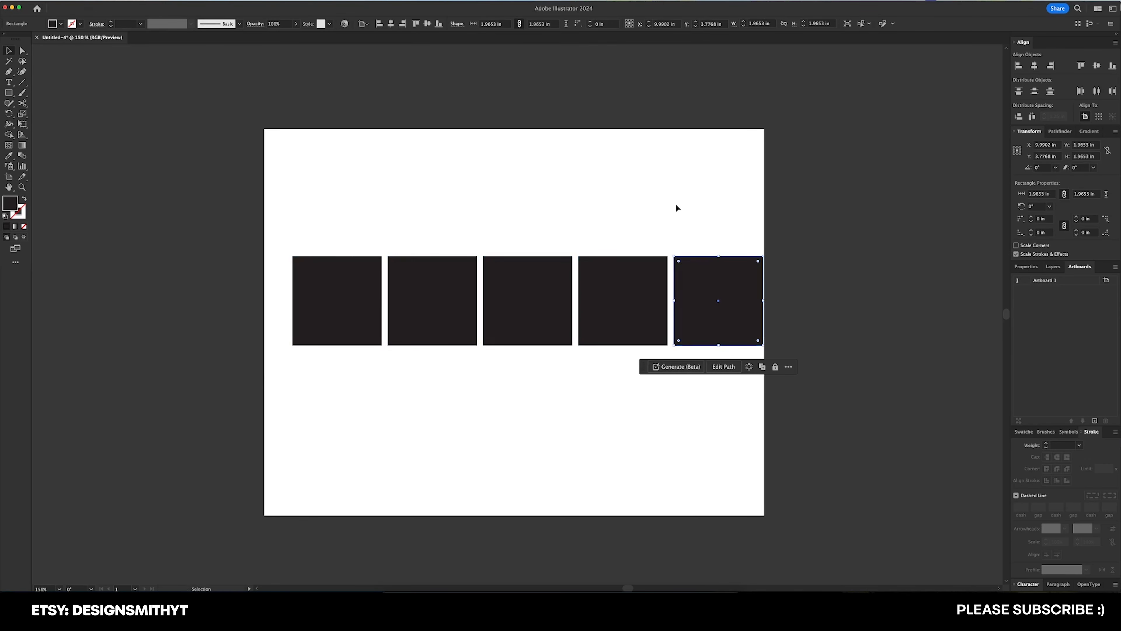
# - Scatter the five squares out of their row to uneven positions, some overlapping the artboard's left and right edges
pyautogui.click(676, 204)
pyautogui.hscroll(5, 655, 215)
pyautogui.press('super+minus')
pyautogui.moveTo(557, 285); pyautogui.dragTo(607, 289)
pyautogui.moveTo(499, 287); pyautogui.dragTo(571, 241)
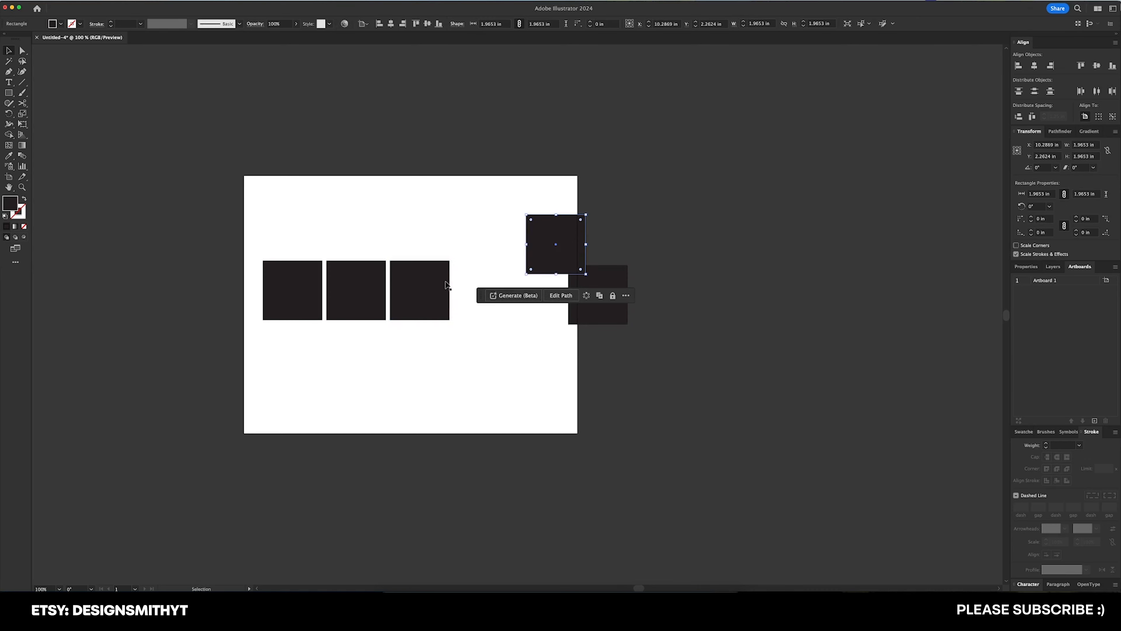
pyautogui.moveTo(446, 284); pyautogui.dragTo(482, 229)
pyautogui.moveTo(360, 287); pyautogui.dragTo(330, 336)
pyautogui.moveTo(296, 296); pyautogui.dragTo(233, 240)
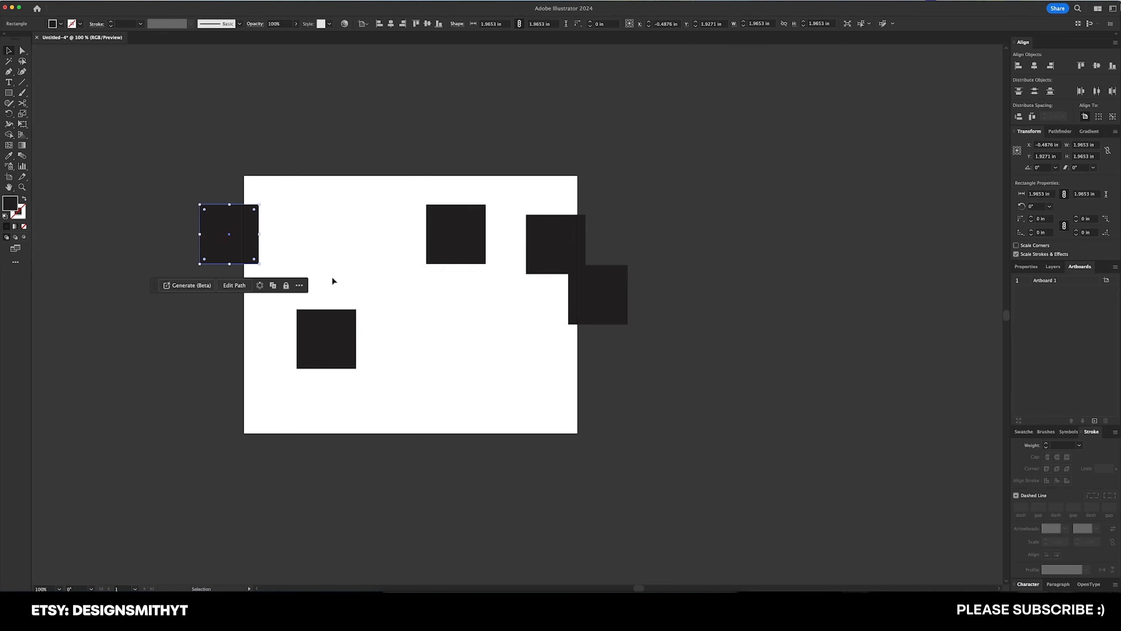
pyautogui.click(356, 277)
pyautogui.hscroll(-2, 384, 283)
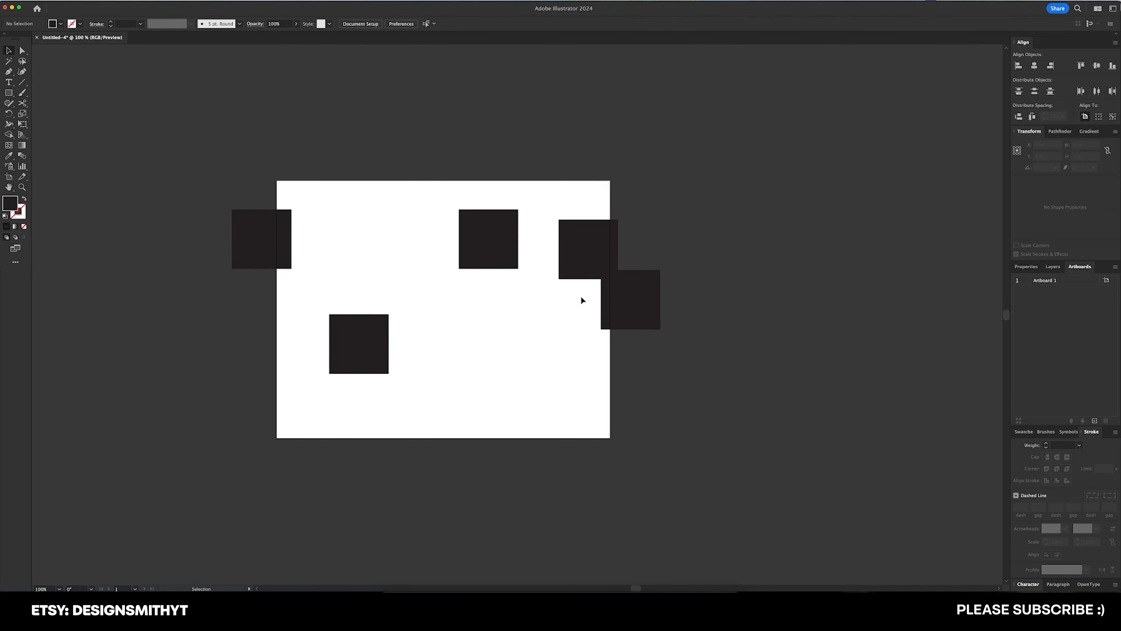
# - Spread the squares farther apart, moving two well beyond the artboard's right side and repositioning two on the artboard
pyautogui.moveTo(609, 298); pyautogui.dragTo(670, 327)
pyautogui.moveTo(587, 246); pyautogui.dragTo(593, 318)
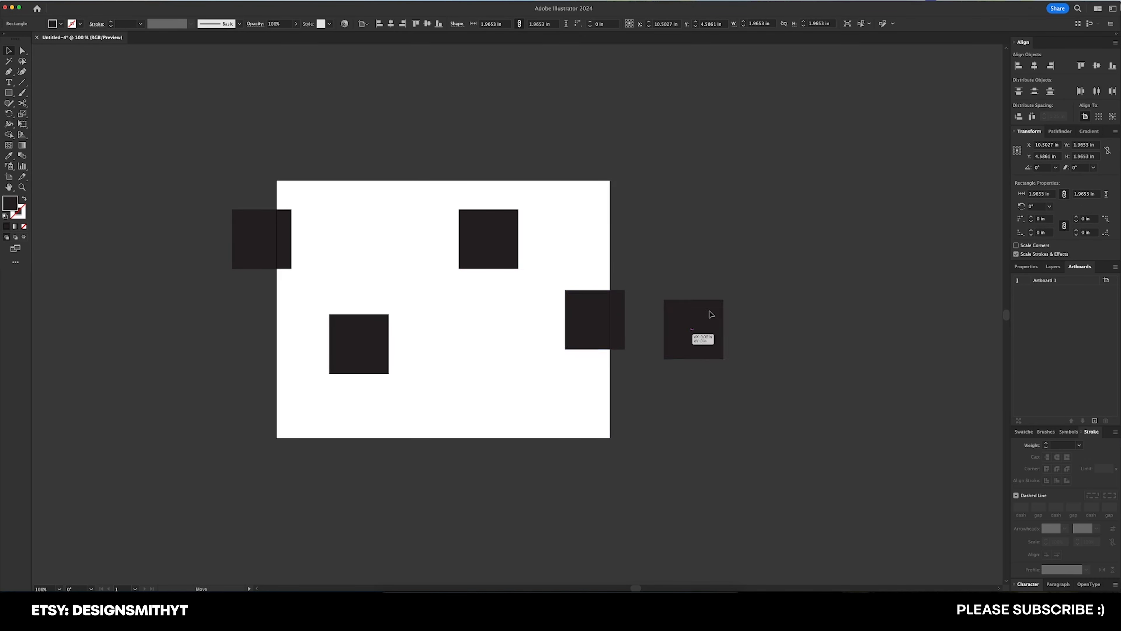
pyautogui.moveTo(687, 327); pyautogui.dragTo(969, 290)
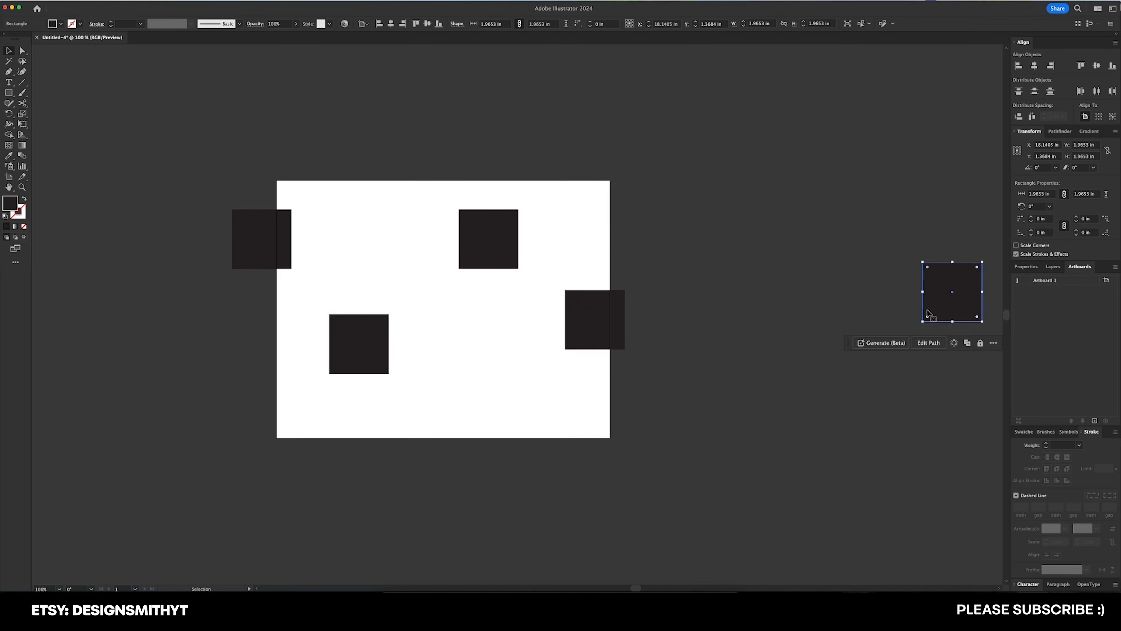
pyautogui.click(693, 277)
pyautogui.hscroll(-1, 693, 277)
pyautogui.moveTo(625, 298); pyautogui.dragTo(746, 202)
pyautogui.moveTo(513, 220); pyautogui.dragTo(518, 348)
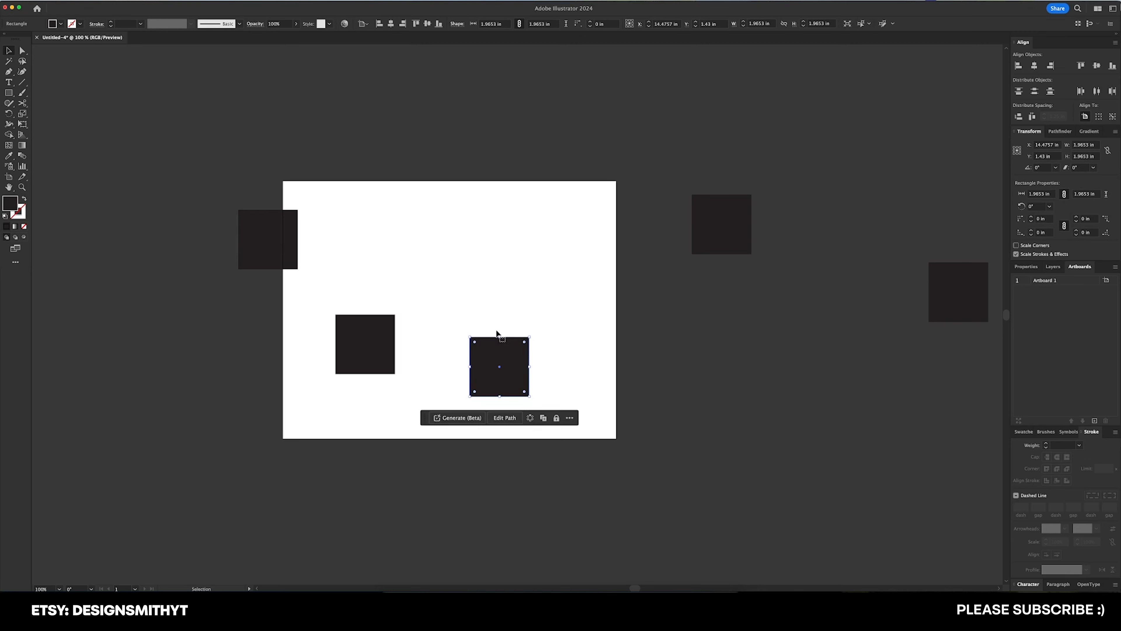
pyautogui.moveTo(388, 329); pyautogui.dragTo(351, 321)
pyautogui.click(496, 278)
pyautogui.hscroll(2, 496, 278)
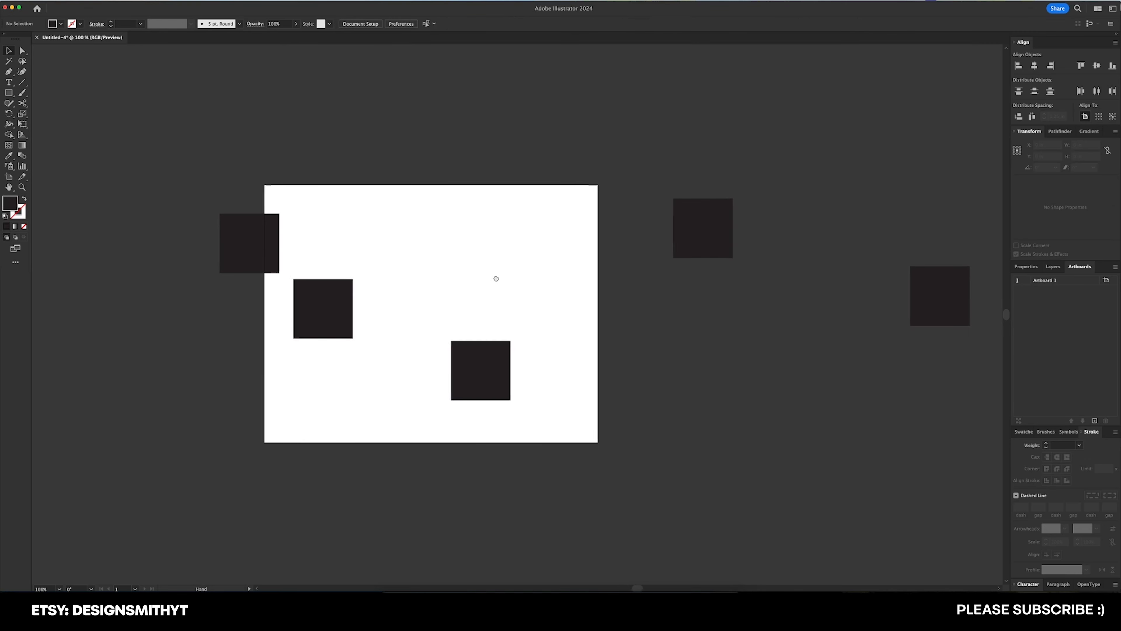
# - Align all five squares by their vertical centers and distribute them horizontally by their centers
pyautogui.moveTo(149, 126); pyautogui.dragTo(957, 431)
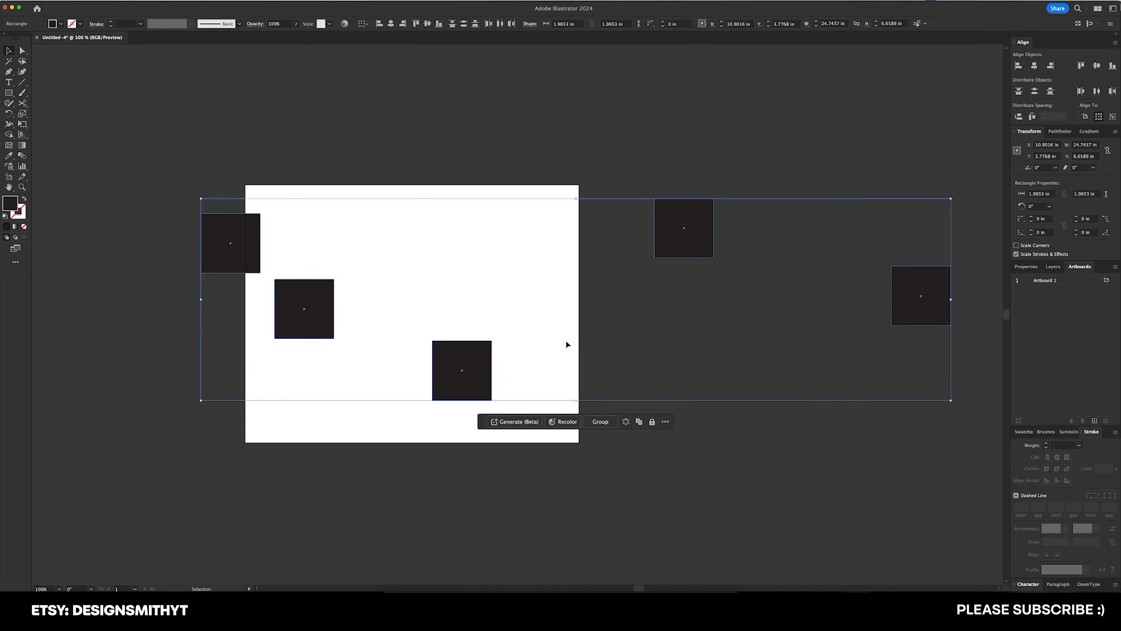
pyautogui.click(566, 340)
pyautogui.press('a')
pyautogui.press('super+a')
pyautogui.press('v')
pyautogui.click(1097, 64)
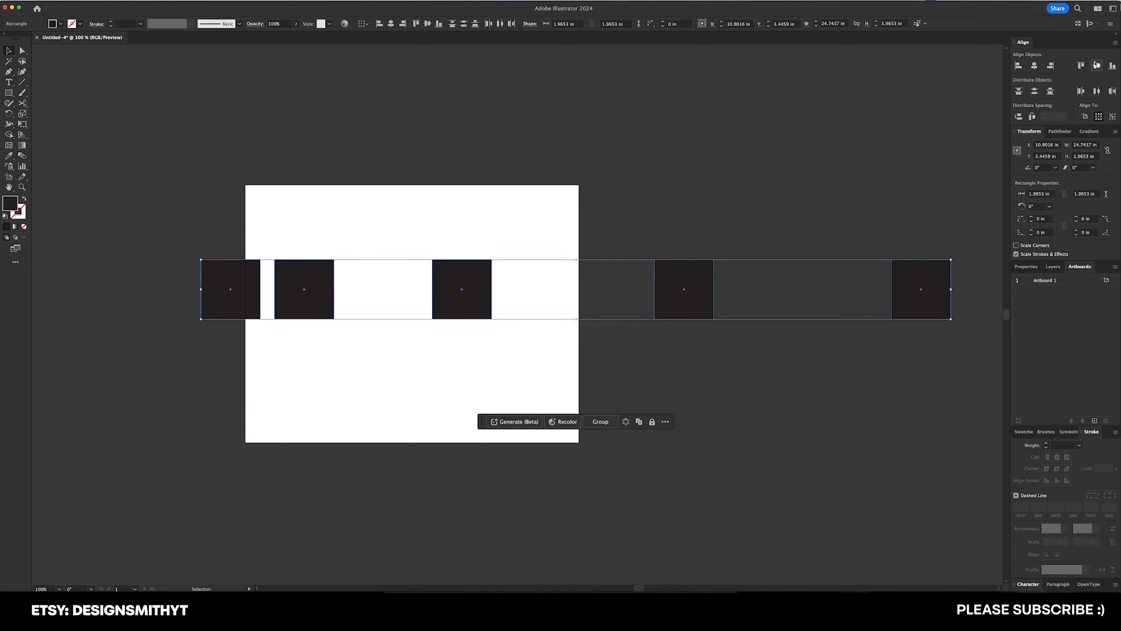
pyautogui.click(1100, 91)
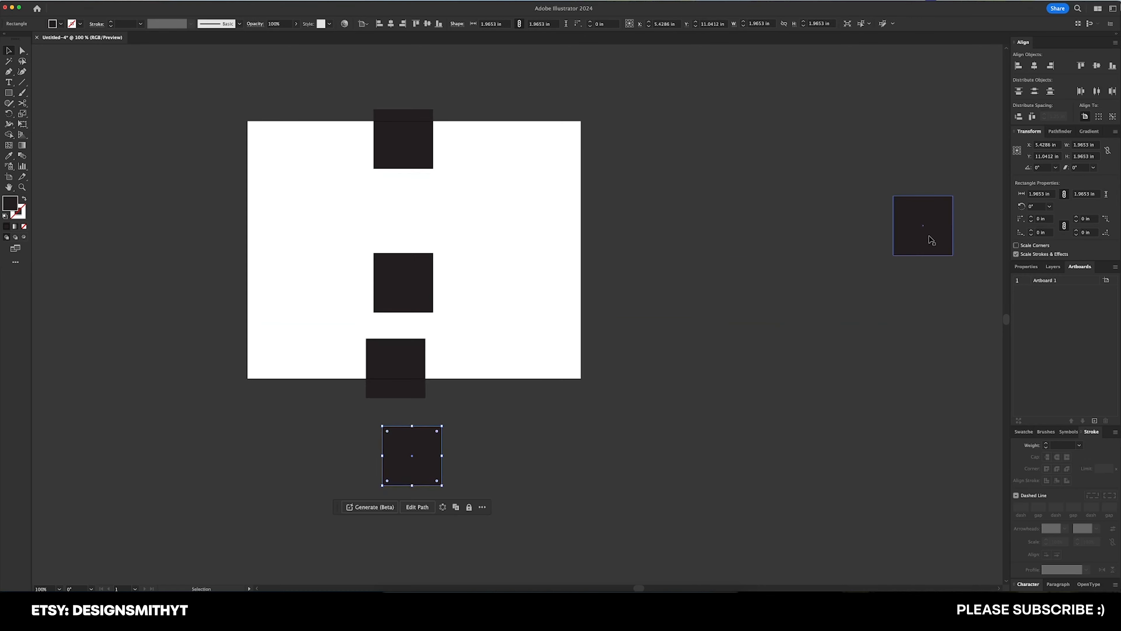
# - Move the stray square to the bottom of the rough column and distribute all five vertically by their centers
pyautogui.moveTo(931, 239); pyautogui.dragTo(404, 557)
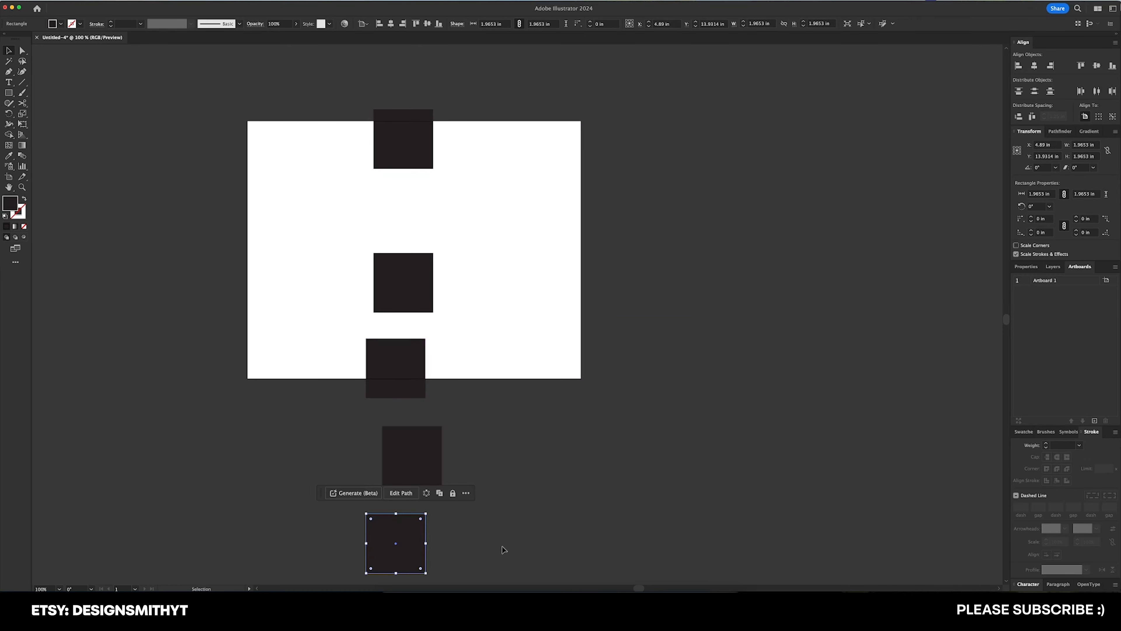
pyautogui.moveTo(502, 548); pyautogui.dragTo(323, 153)
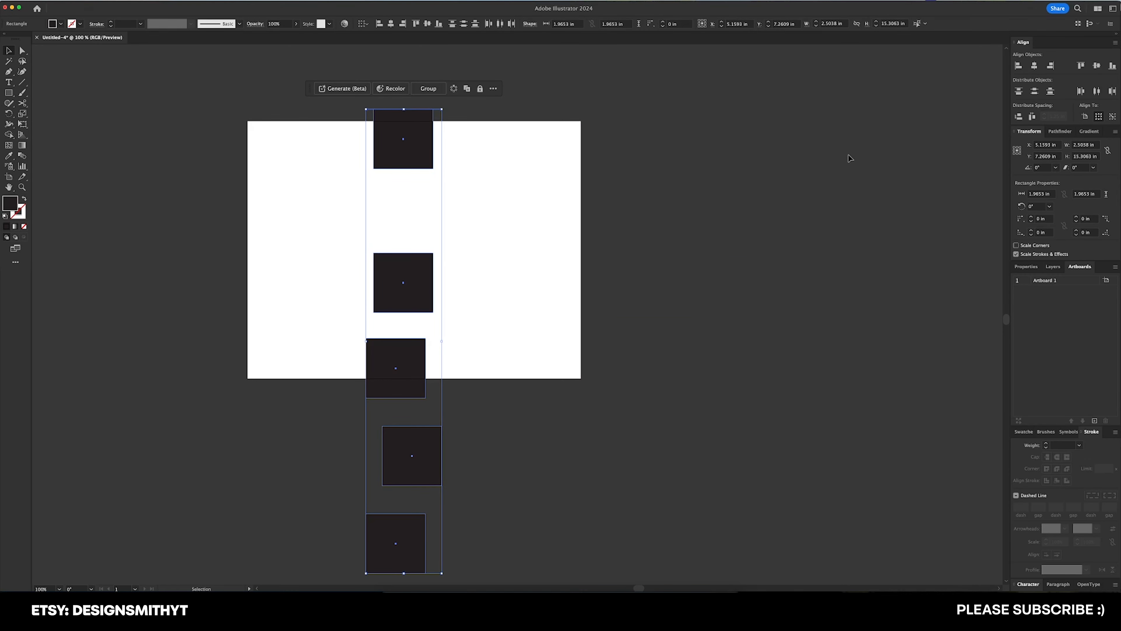
pyautogui.click(1036, 92)
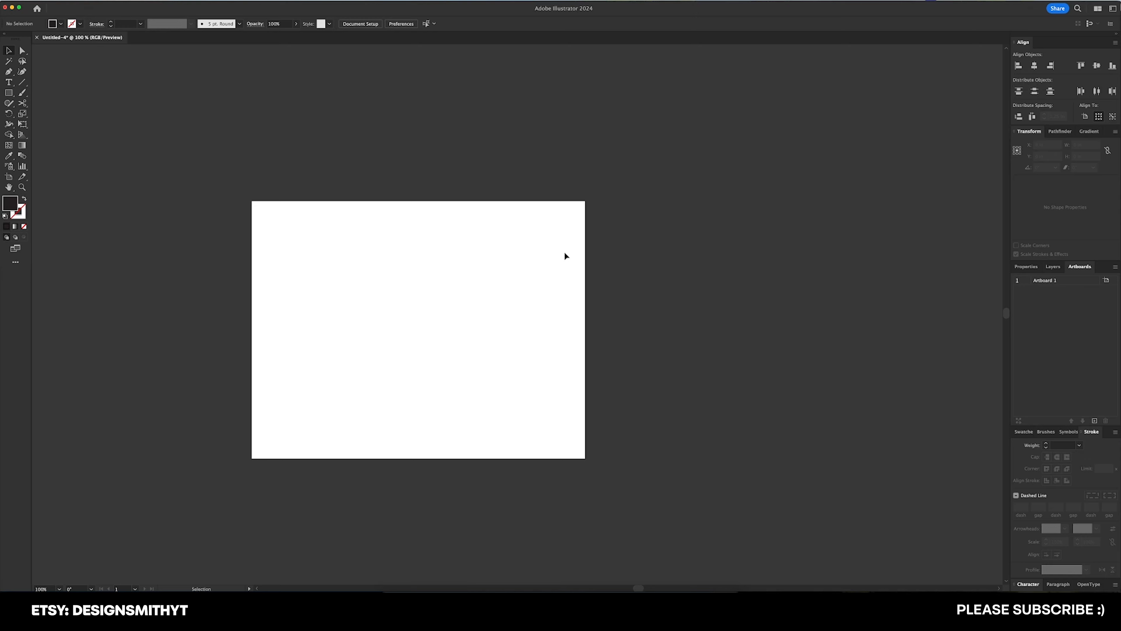
# - Draw a black square about 1.8 in wide, duplicate it into a row of five, and stagger the squares' heights
pyautogui.press('m')
pyautogui.moveTo(270, 261)
pyautogui.mouseDown()
pyautogui.moveTo(325, 315)
pyautogui.moveTo(370, 296)
pyautogui.mouseUp()
pyautogui.hotkey('ctrl', 'd')
pyautogui.hotkey('ctrl', 'd')
pyautogui.hotkey('ctrl', 'd')
pyautogui.click(487, 229)
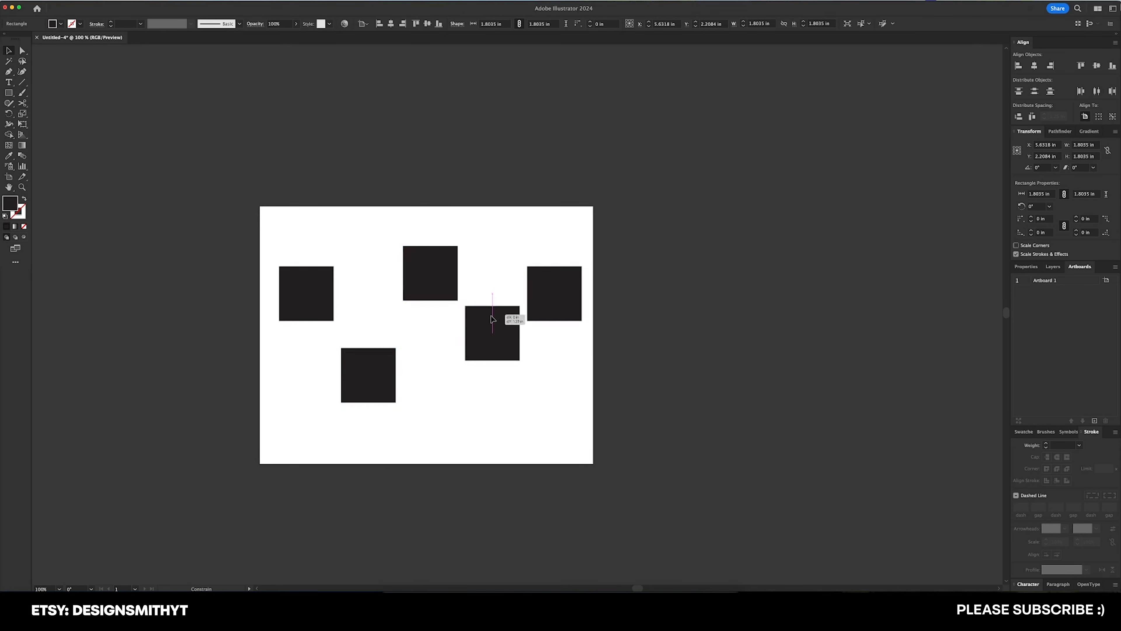
pyautogui.moveTo(489, 316); pyautogui.dragTo(539, 266)
# - Try distributing the five squares vertically by their top edges and by their centers, undoing each attempt
pyautogui.moveTo(634, 189); pyautogui.dragTo(250, 425)
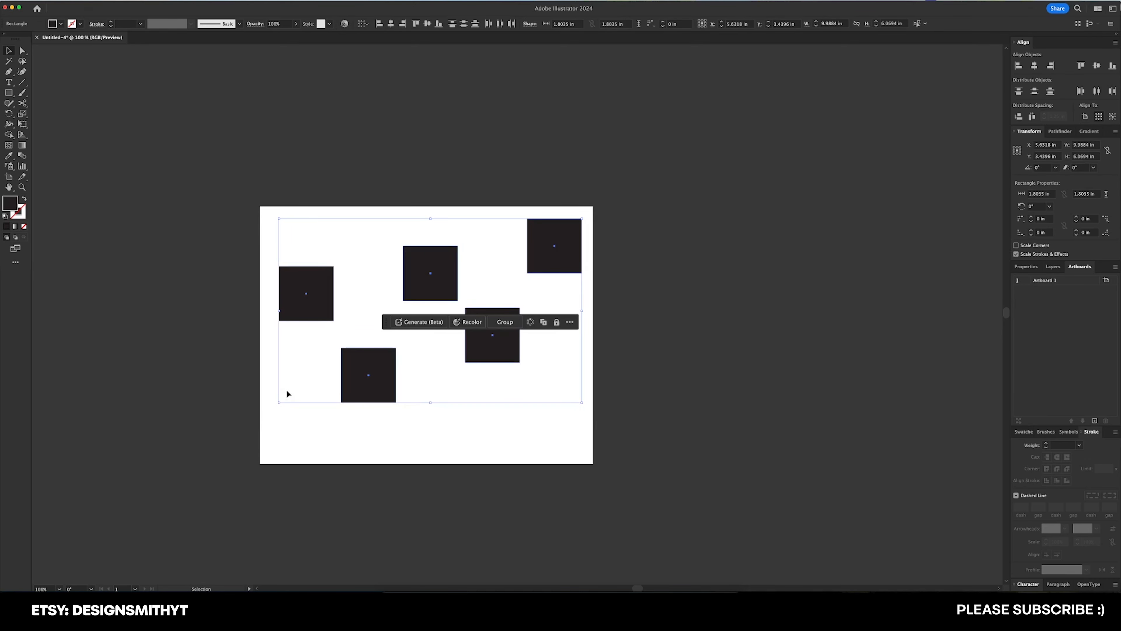
pyautogui.click(1018, 91)
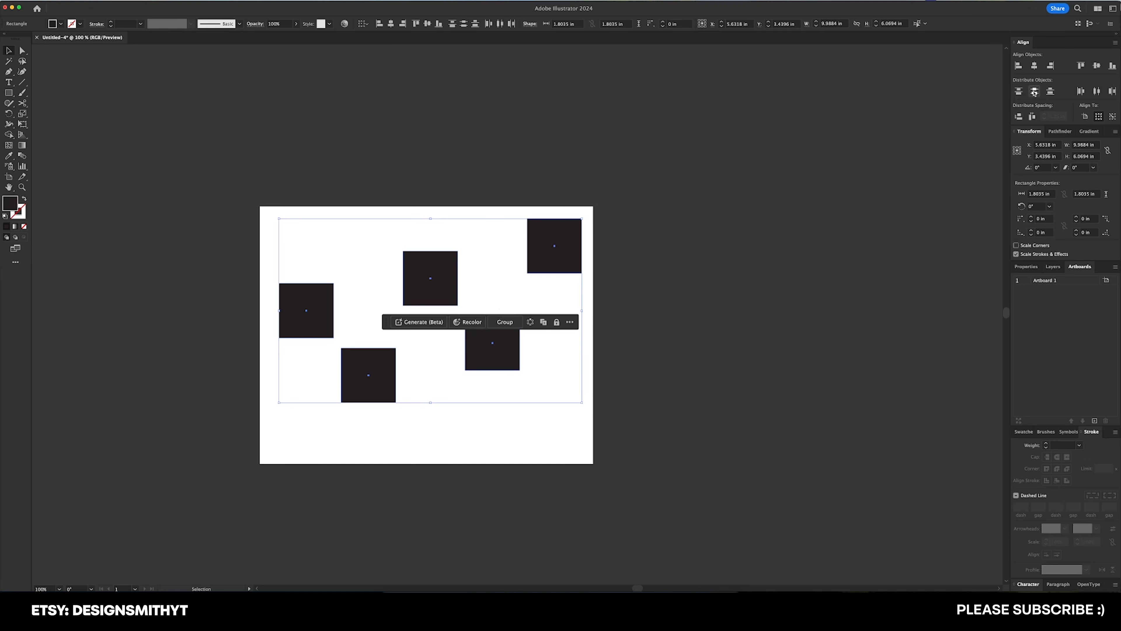
pyautogui.click(1026, 98)
pyautogui.press('a')
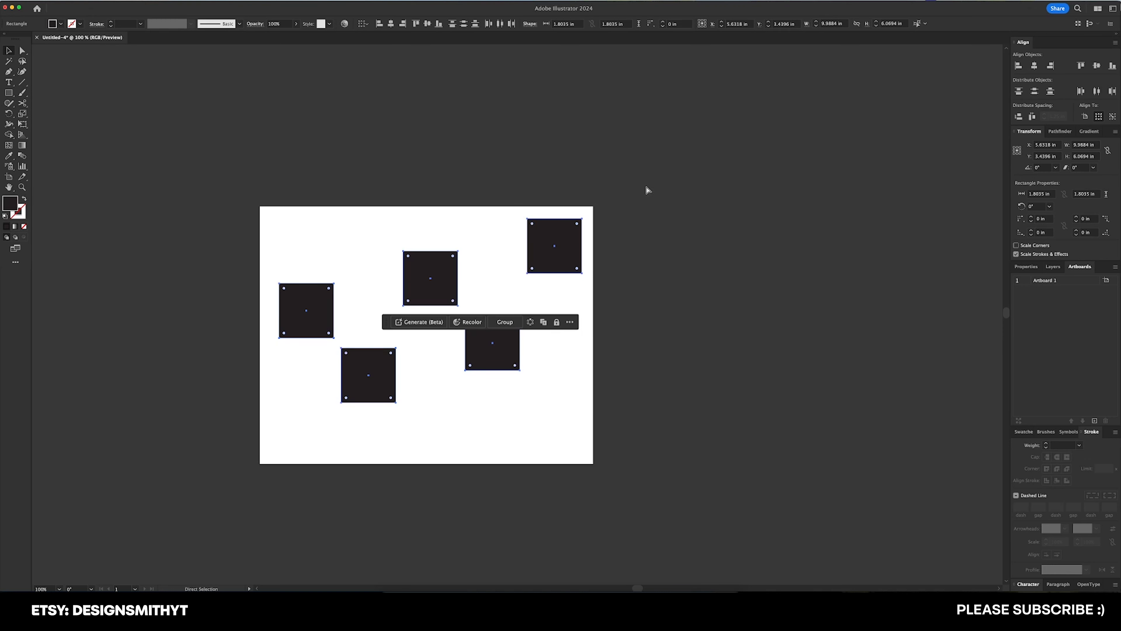
pyautogui.press('v')
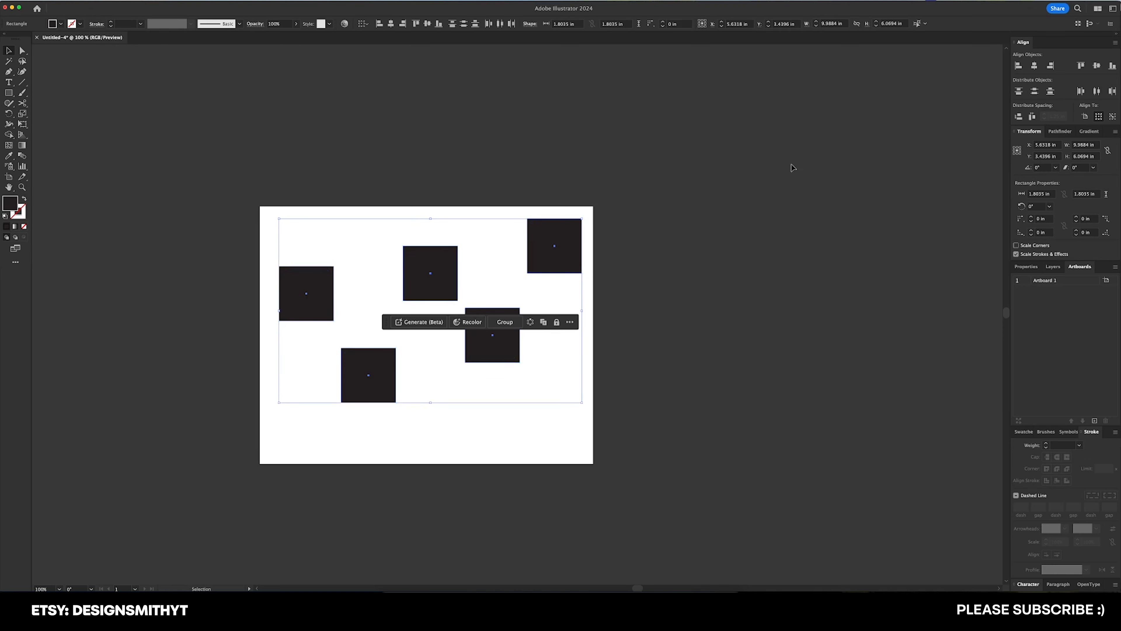
pyautogui.click(1033, 94)
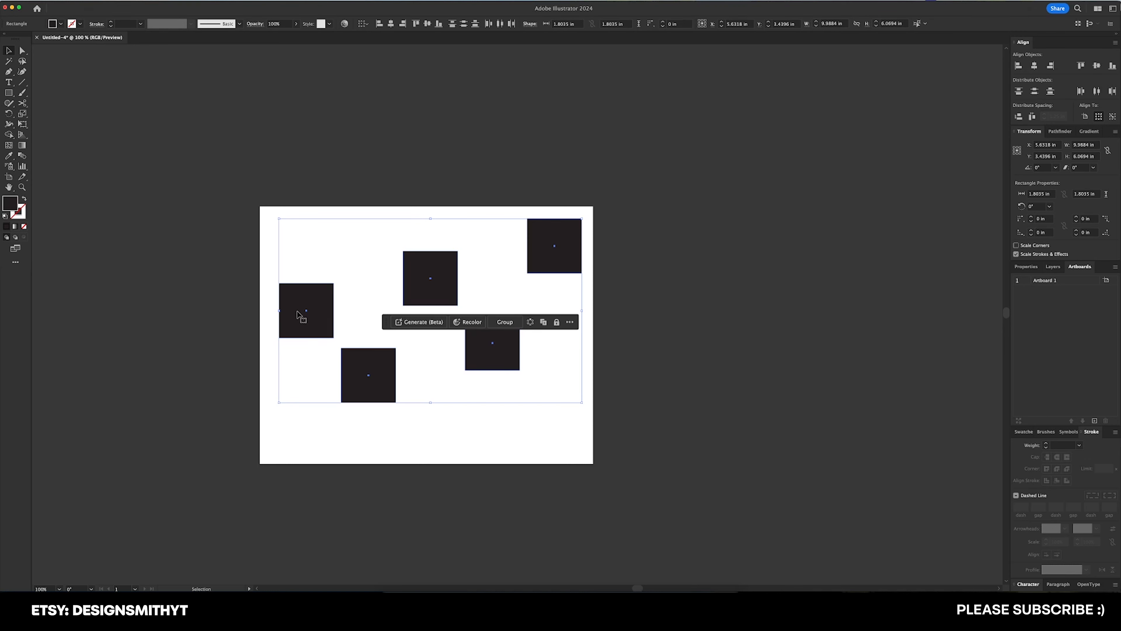
pyautogui.press('super+z')
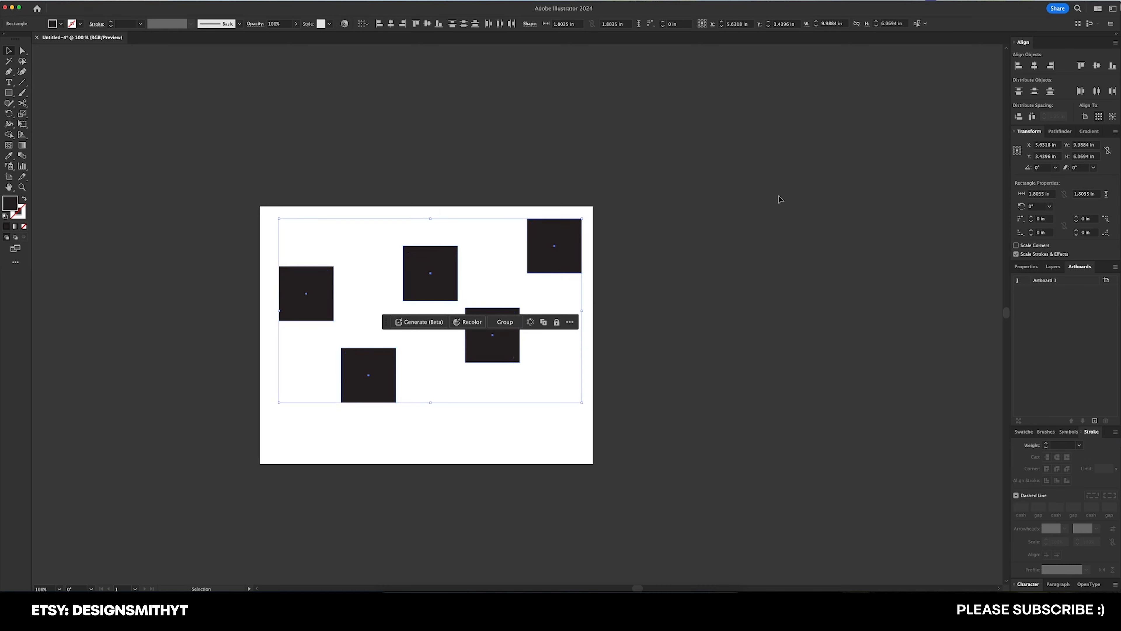
# - Distribute the squares vertically by their bottom edges, and move all but the leftmost square to uneven heights
pyautogui.click(1049, 91)
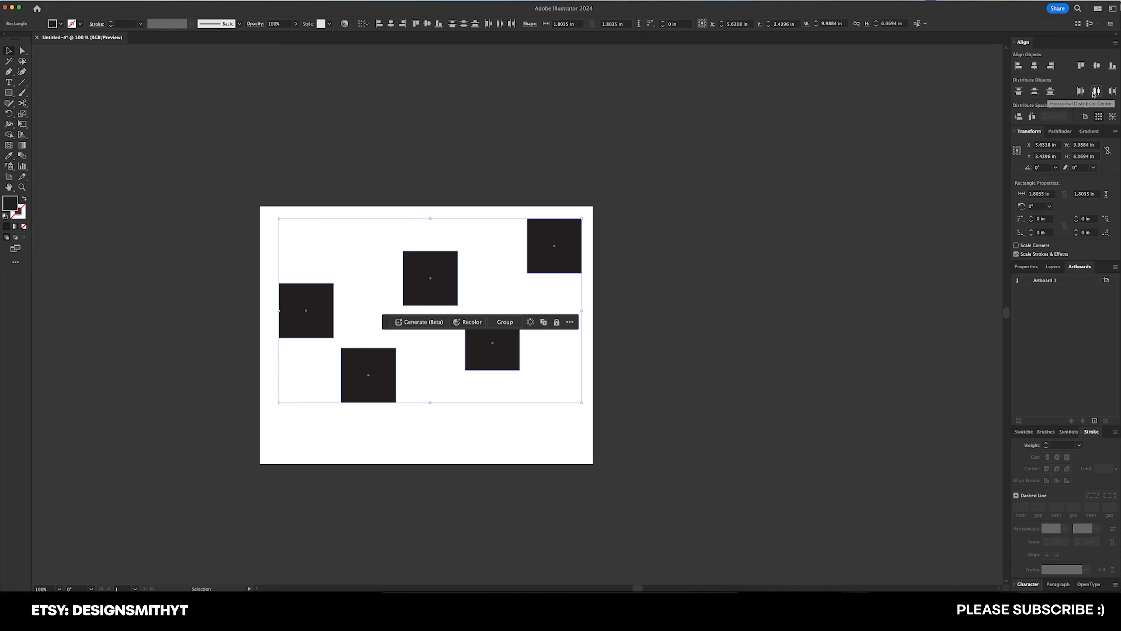
pyautogui.moveTo(559, 256); pyautogui.dragTo(560, 169)
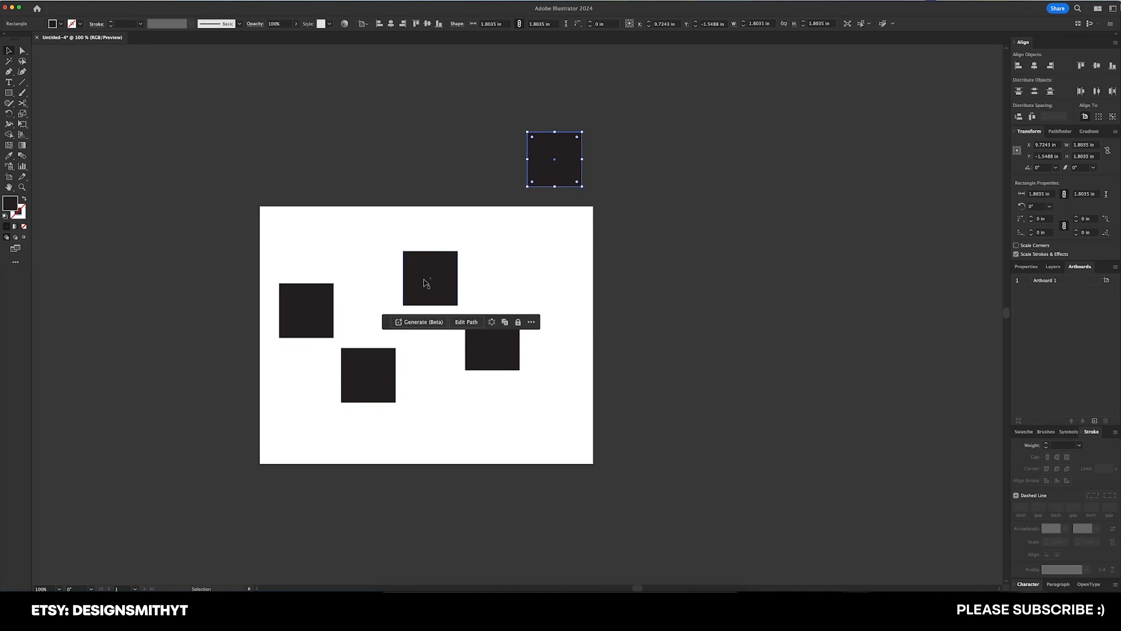
pyautogui.moveTo(426, 282); pyautogui.dragTo(425, 195)
pyautogui.moveTo(490, 338); pyautogui.dragTo(491, 398)
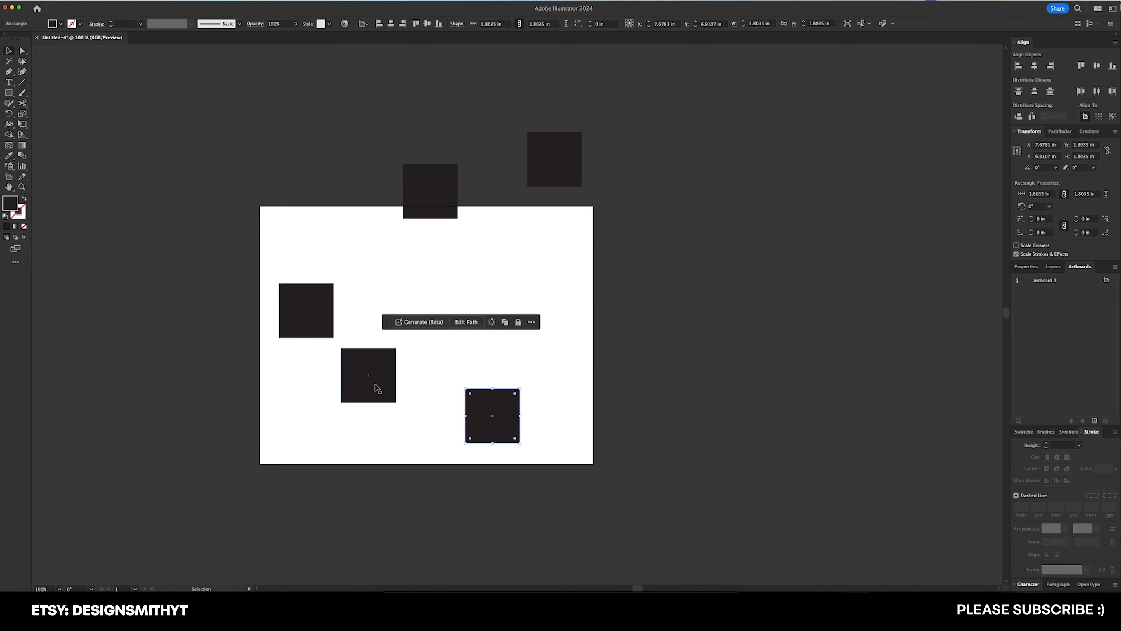
pyautogui.moveTo(375, 388); pyautogui.dragTo(375, 283)
# - Select all five squares and distribute them evenly by their centers, both vertically and horizontally
pyautogui.moveTo(237, 104); pyautogui.dragTo(640, 434)
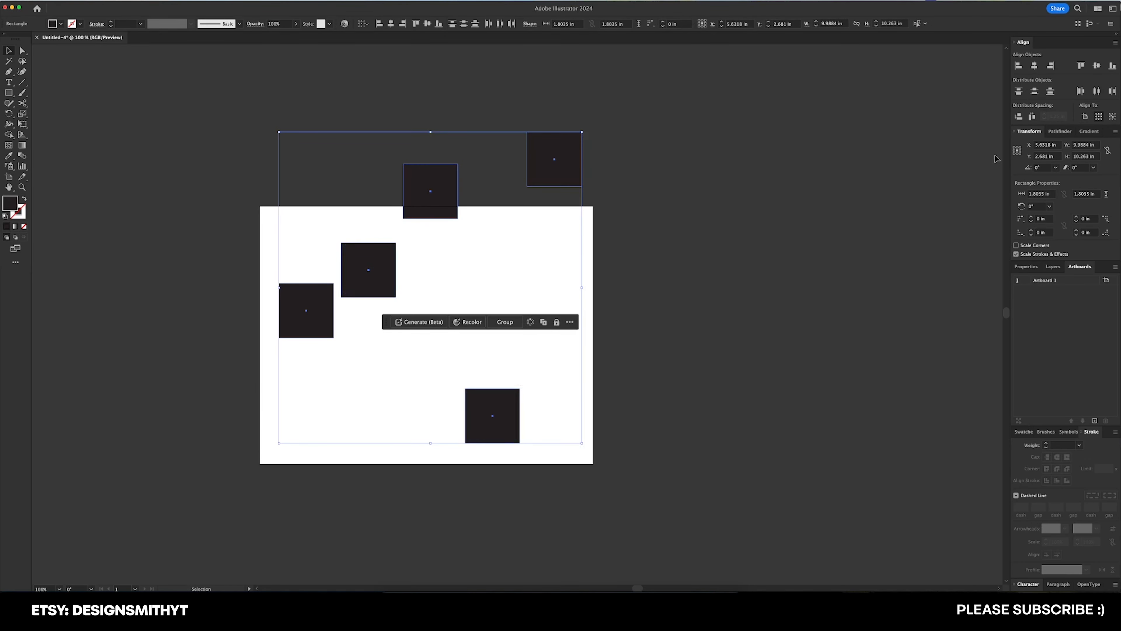
pyautogui.click(1033, 92)
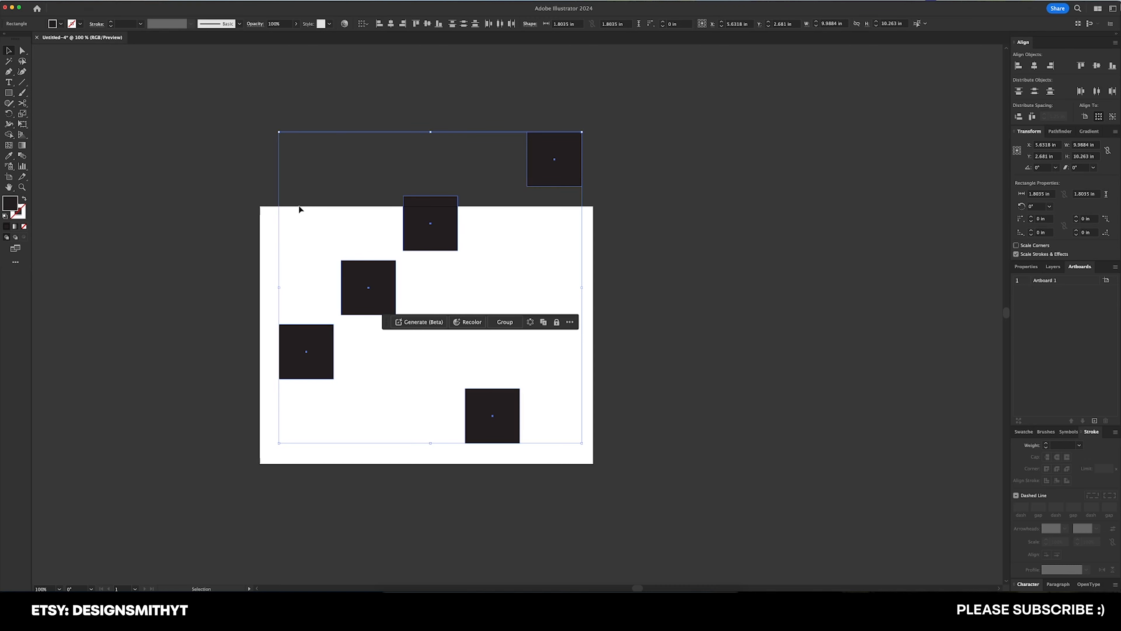
pyautogui.click(1098, 91)
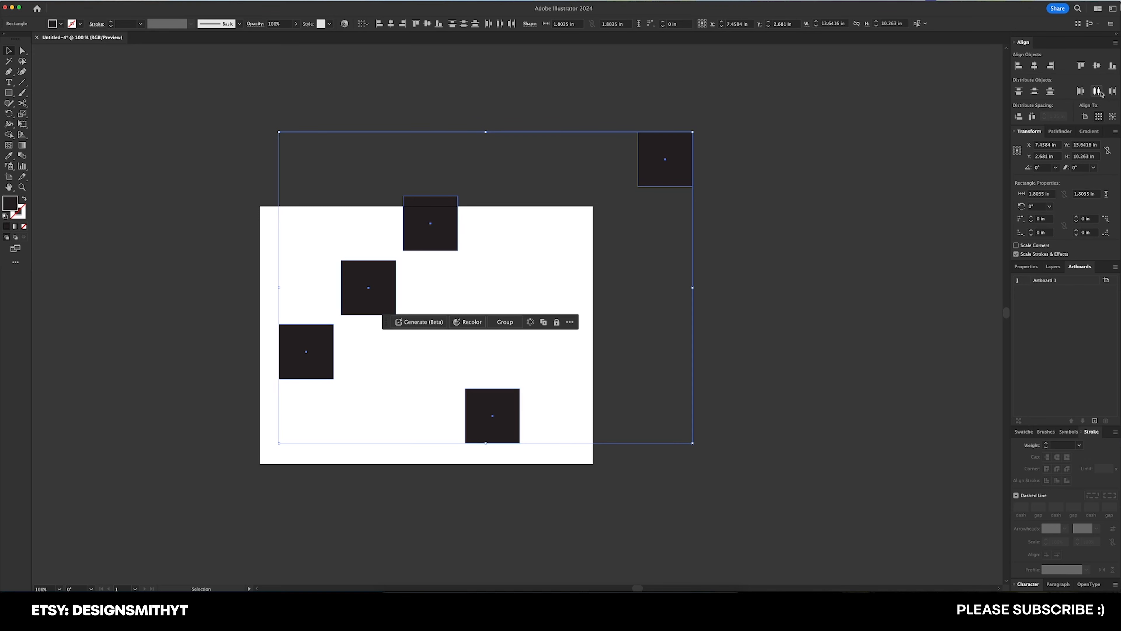
pyautogui.click(1097, 91)
pyautogui.click(847, 121)
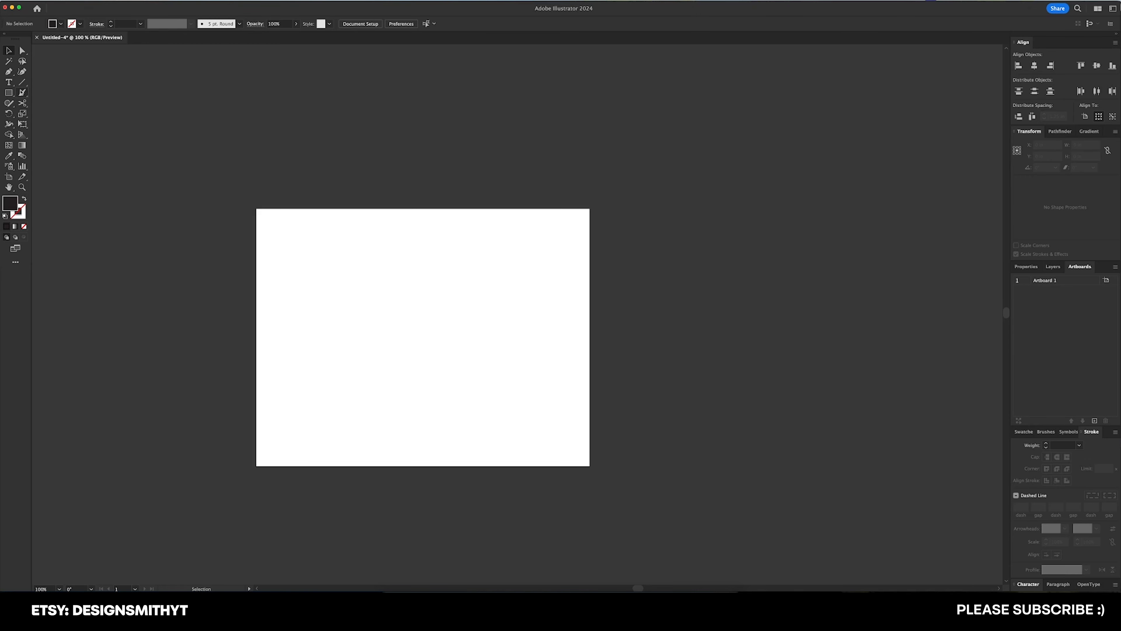
# - Draw a black square about 1.45 in wide and duplicate it into five unevenly spaced squares, the last one beyond the artboard's right edge
pyautogui.moveTo(251, 213); pyautogui.dragTo(316, 212)
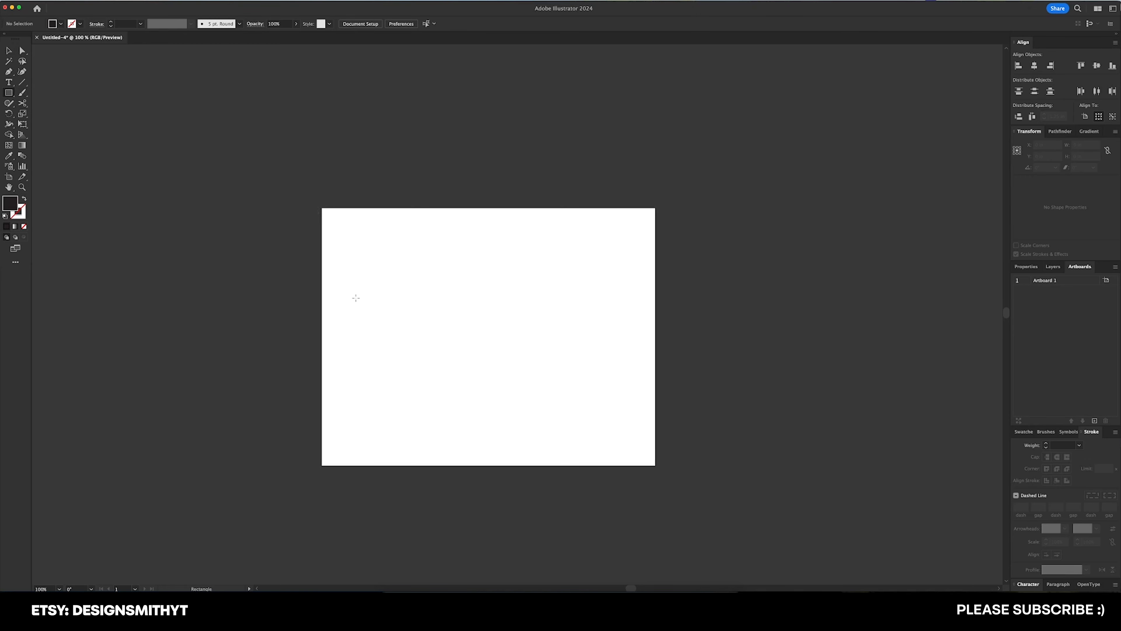
pyautogui.moveTo(356, 298); pyautogui.dragTo(424, 329)
pyautogui.press('v')
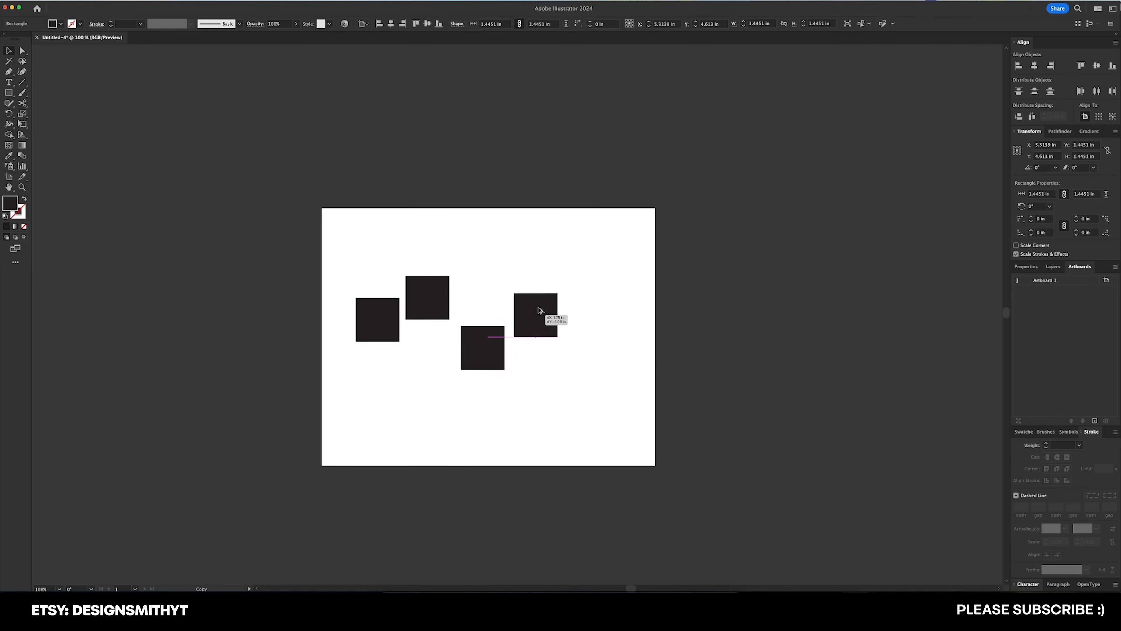
pyautogui.moveTo(536, 323); pyautogui.dragTo(669, 332)
pyautogui.click(712, 289)
pyautogui.hscroll(3, 720, 283)
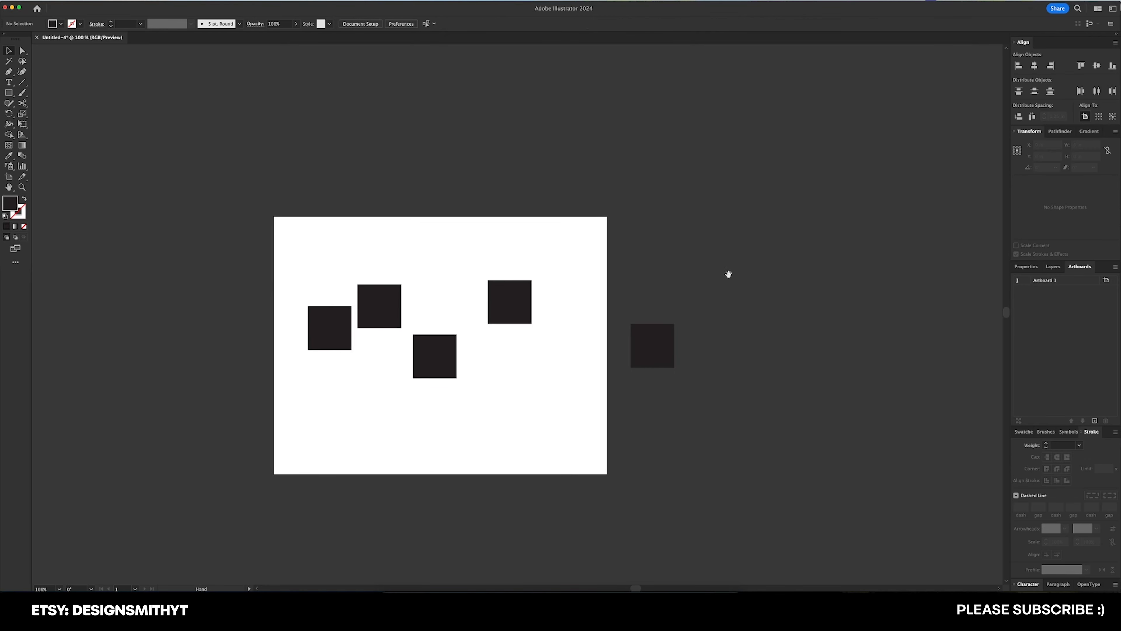
# - Select all five squares, make the leftmost the key object, and distribute them horizontally with 1 in spacing
pyautogui.moveTo(777, 213); pyautogui.dragTo(211, 454)
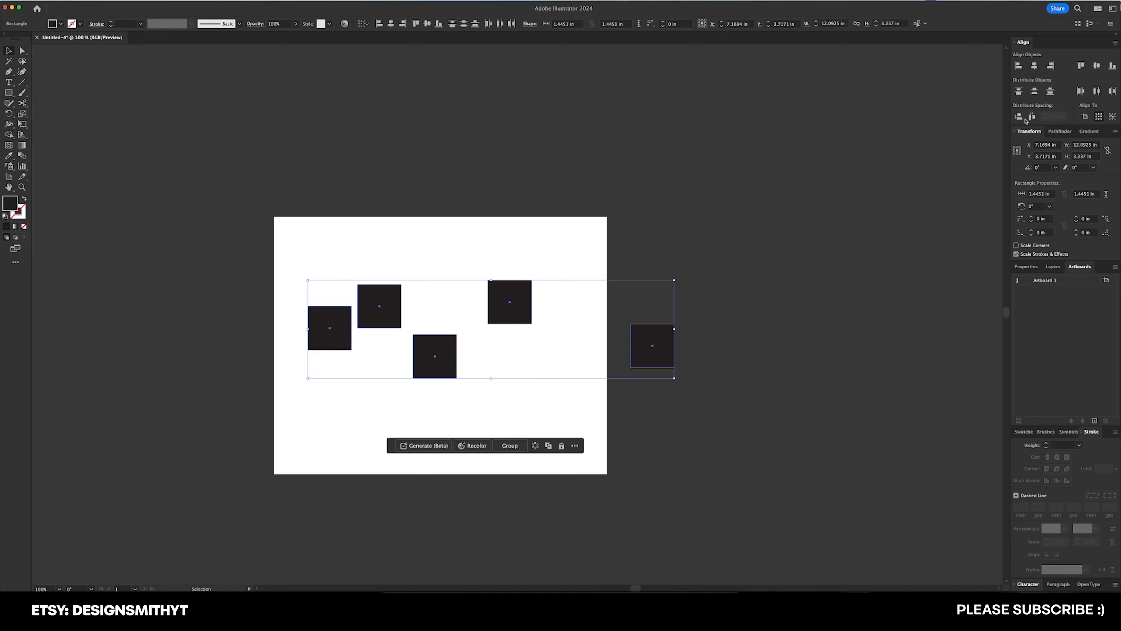
pyautogui.click(328, 315)
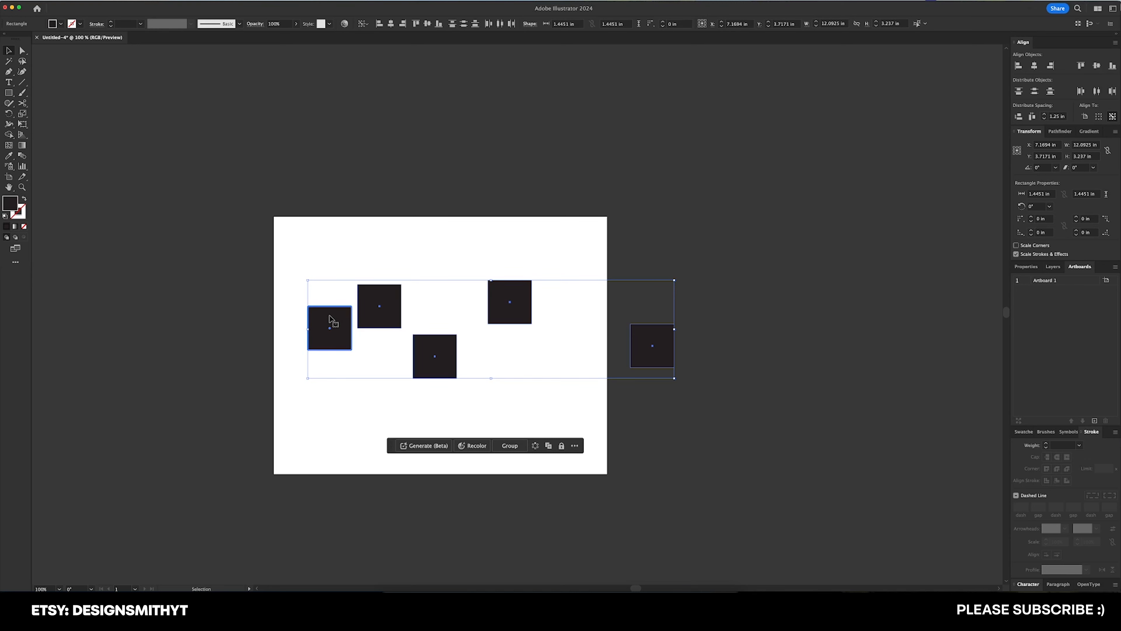
pyautogui.click(1049, 120)
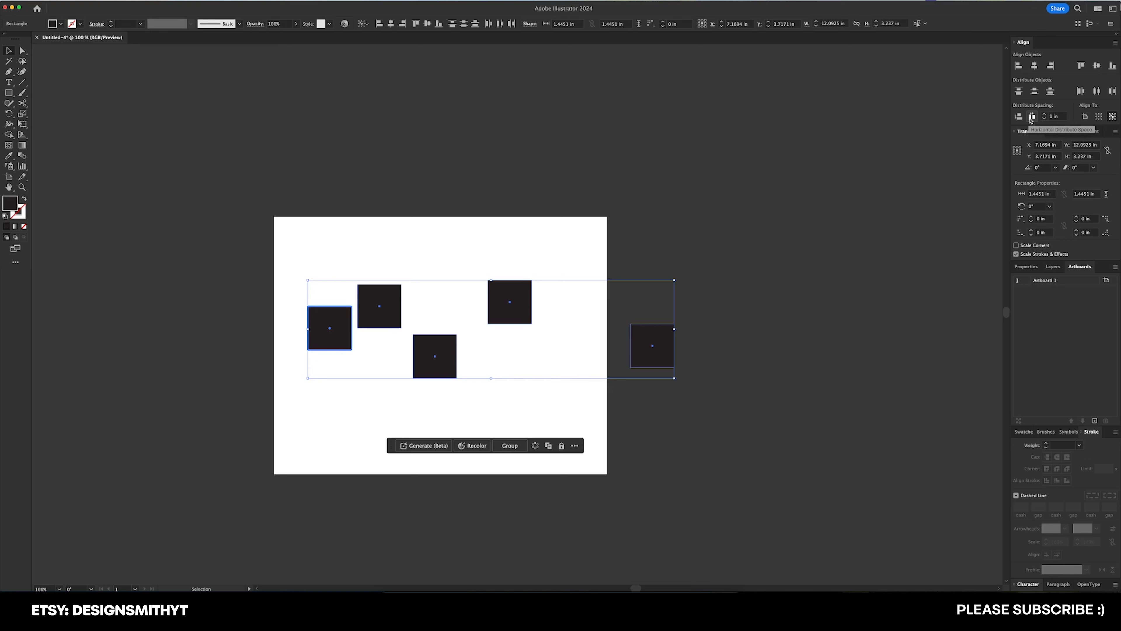
pyautogui.click(1031, 118)
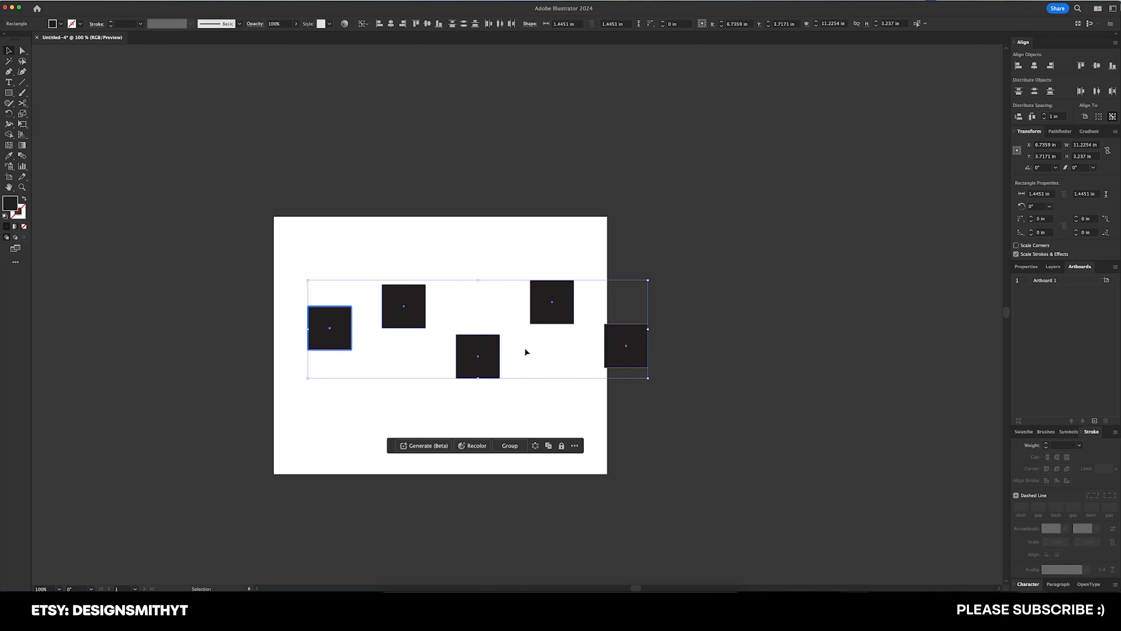
pyautogui.click(368, 335)
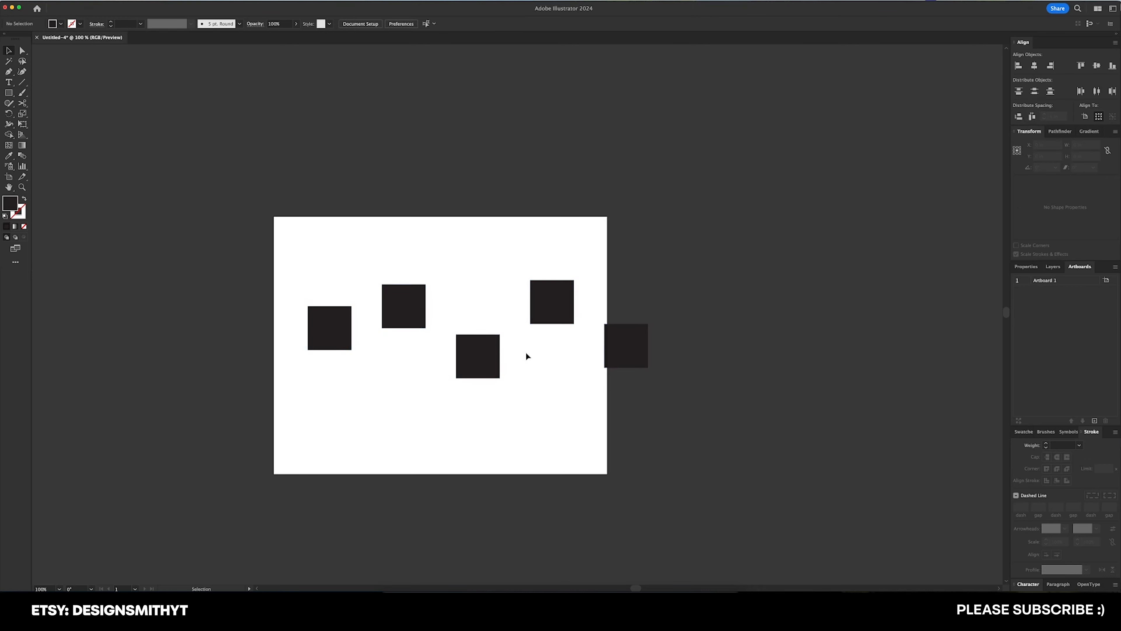
# - Distribute all squares horizontally with 1.5 in spacing, using the middle square as key object, and align their vertical centers
pyautogui.press('super+a')
pyautogui.click(329, 327)
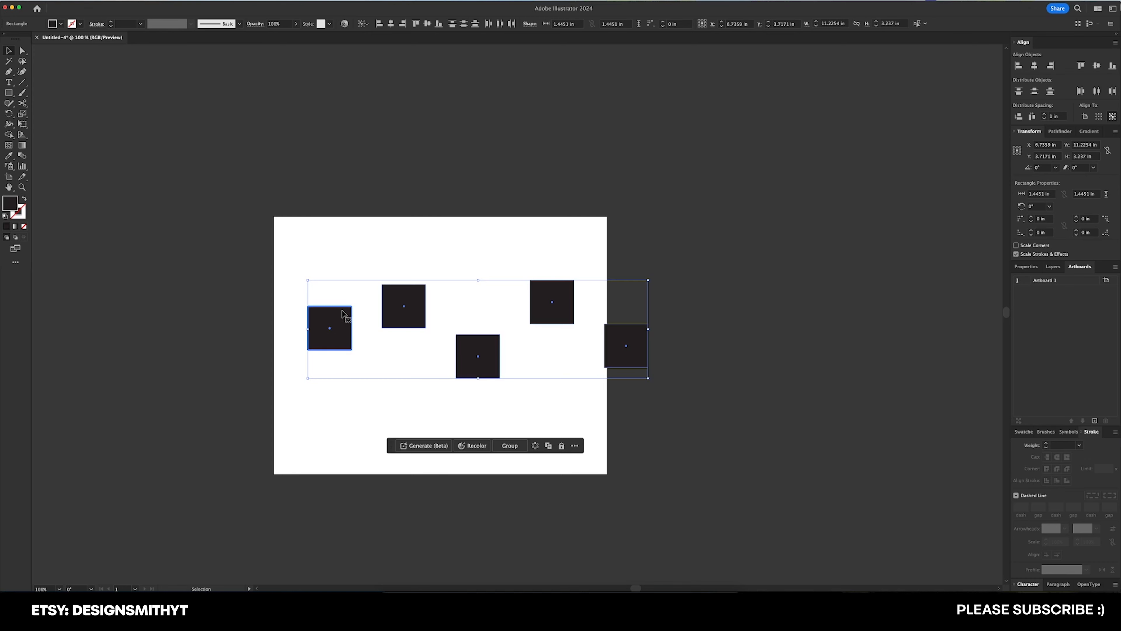
pyautogui.click(489, 361)
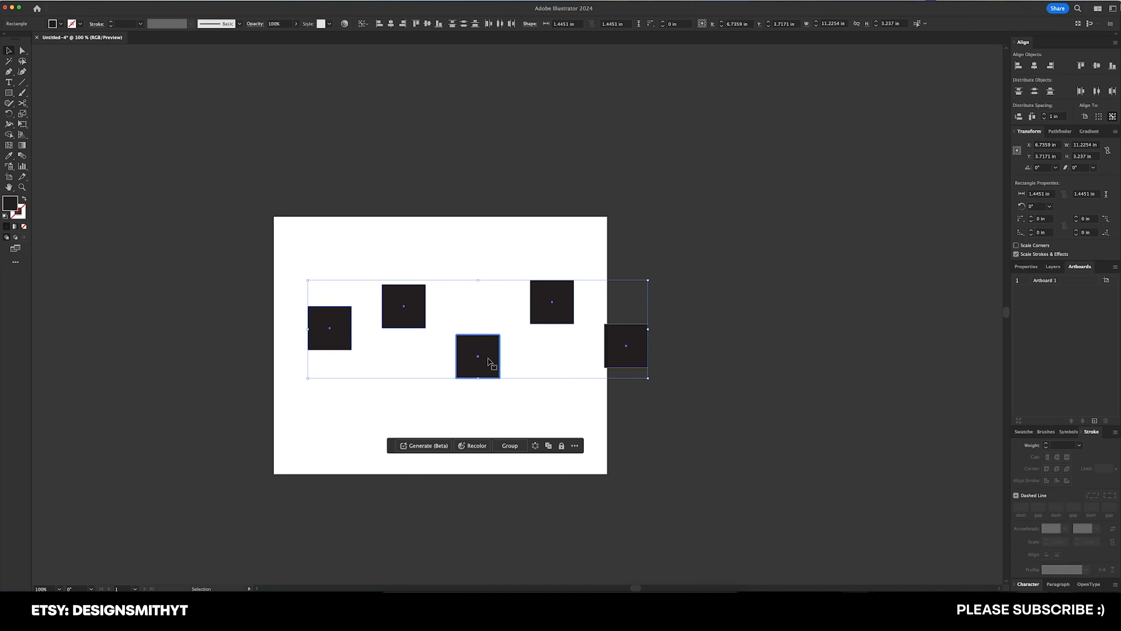
pyautogui.click(1044, 114)
pyautogui.click(1044, 118)
pyautogui.click(1032, 116)
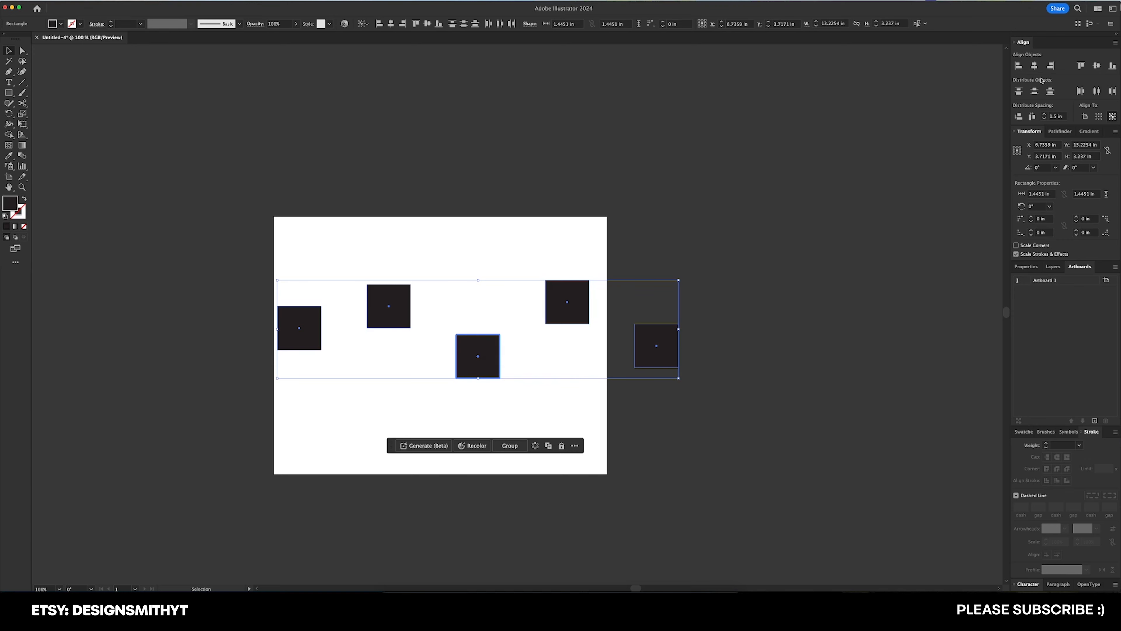
pyautogui.click(1097, 67)
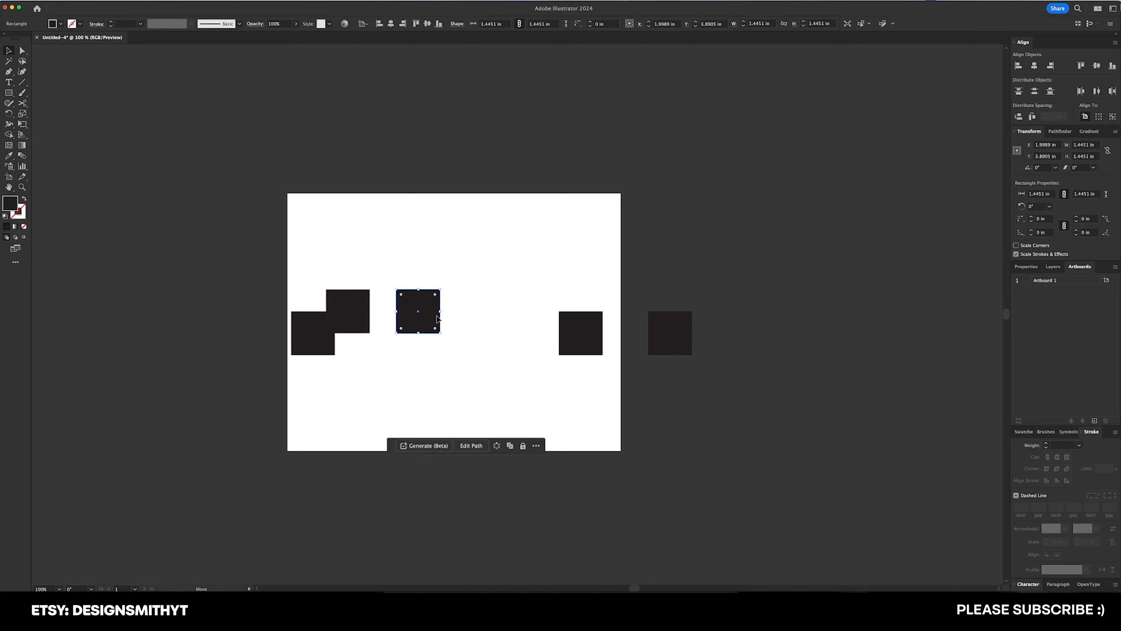
# - Move the squares to uneven positions, bringing the two rightmost ones inward onto the artboard
pyautogui.moveTo(574, 345); pyautogui.dragTo(458, 347)
pyautogui.moveTo(662, 338); pyautogui.dragTo(533, 310)
pyautogui.click(560, 257)
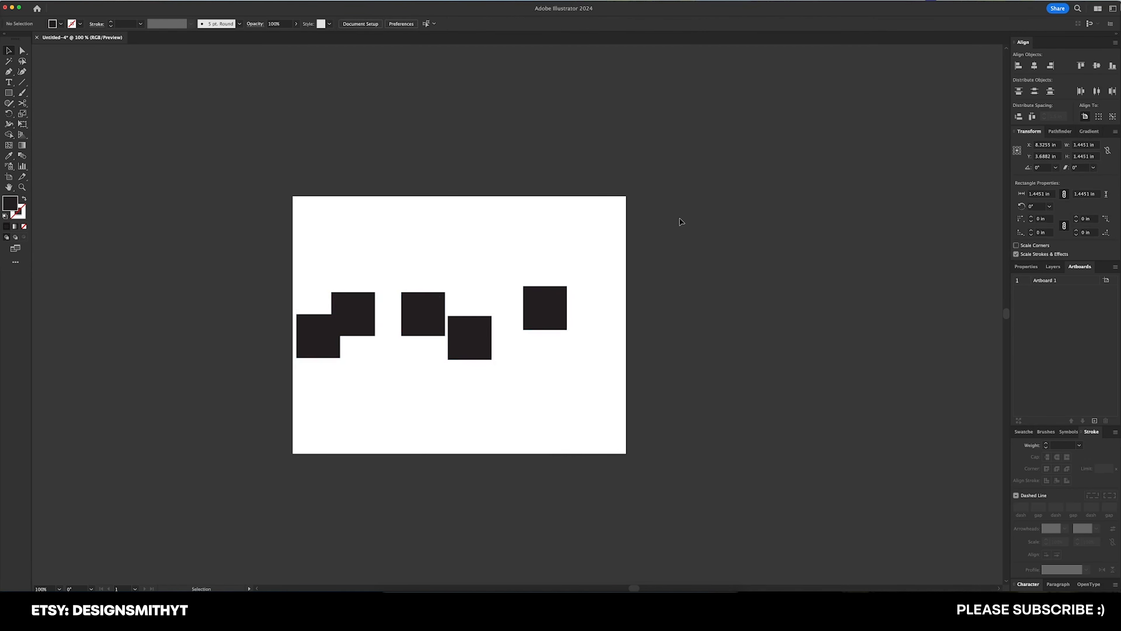
# - Select all five squares and distribute their spacing across the artboard, both horizontally and vertically
pyautogui.moveTo(277, 401); pyautogui.dragTo(276, 399)
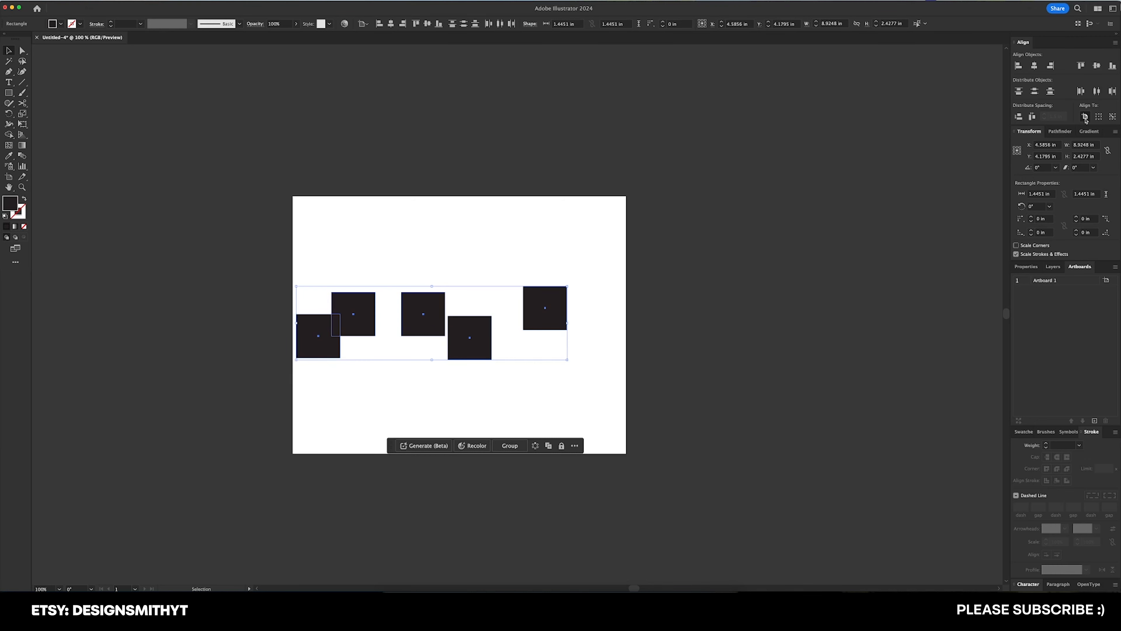
pyautogui.click(1031, 117)
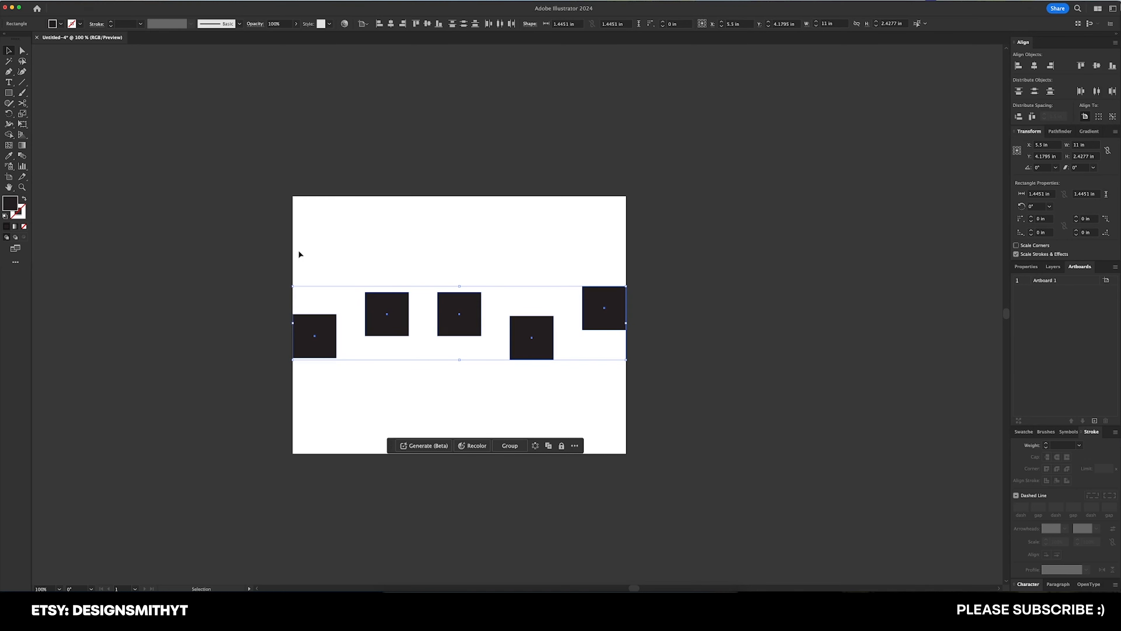
pyautogui.click(1021, 116)
pyautogui.click(284, 208)
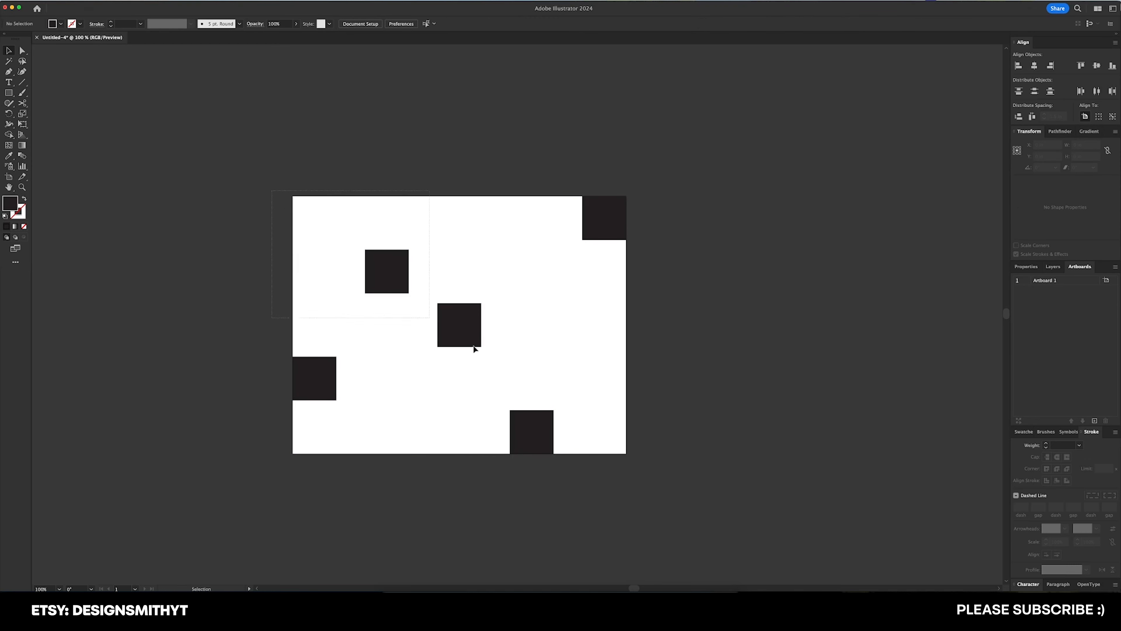
# - Move the five squares into a loose, uneven cluster around the middle of the artboard
pyautogui.moveTo(606, 222); pyautogui.dragTo(520, 298)
pyautogui.moveTo(459, 325); pyautogui.dragTo(468, 317)
pyautogui.moveTo(385, 265); pyautogui.dragTo(427, 256)
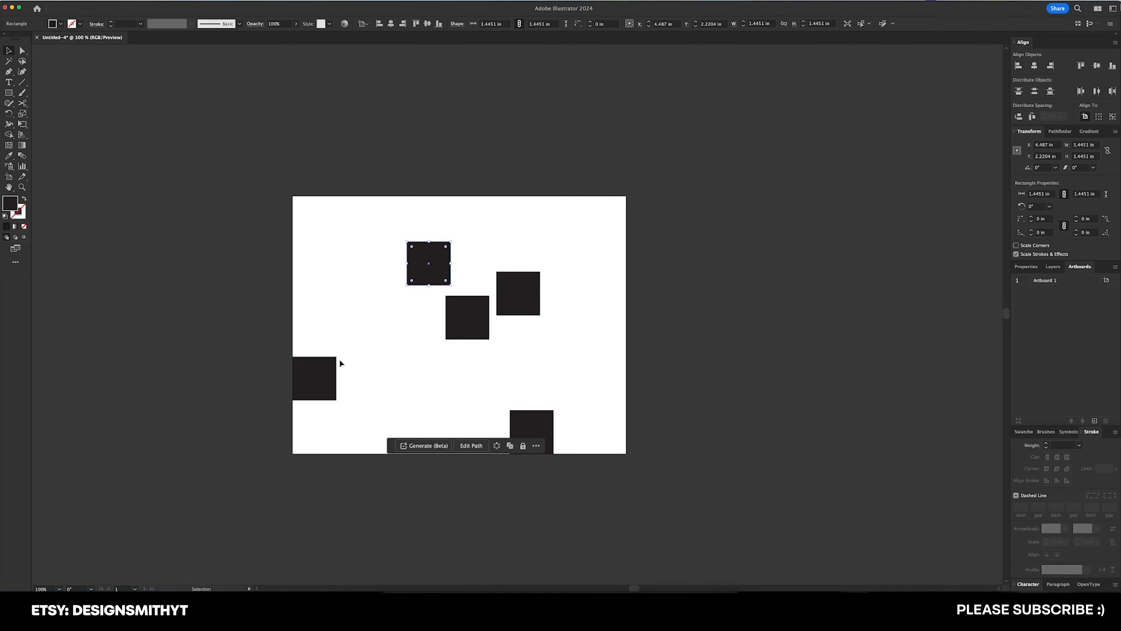
pyautogui.moveTo(333, 366); pyautogui.dragTo(416, 329)
pyautogui.moveTo(528, 422); pyautogui.dragTo(499, 364)
pyautogui.click(568, 337)
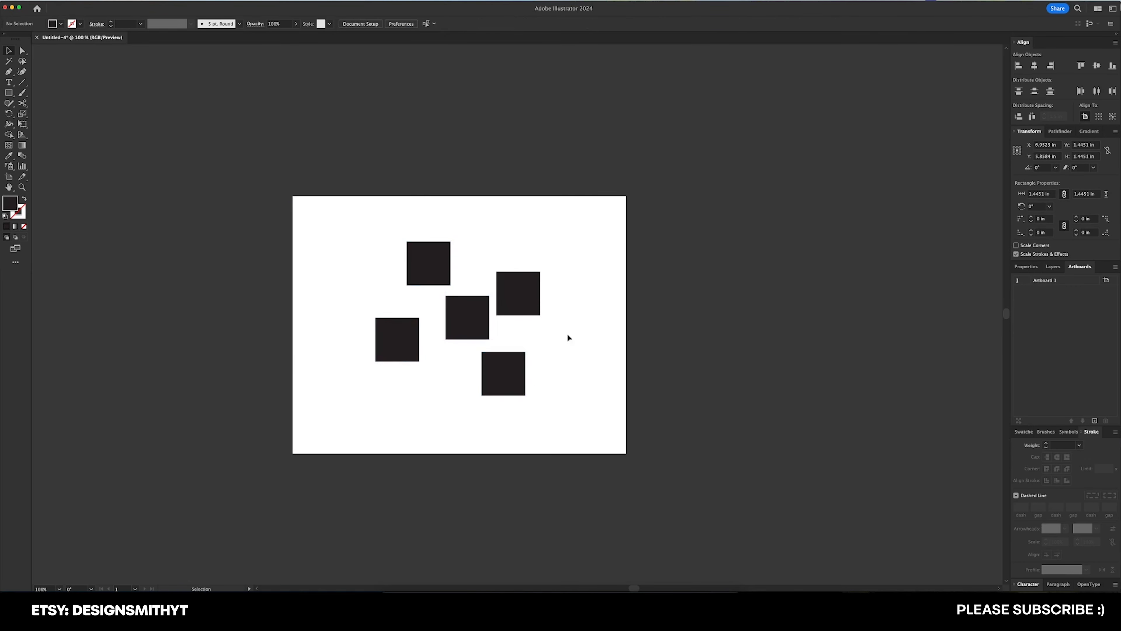
# - Select the five clustered squares and distribute their spacing relative to the selection, both horizontally and vertically
pyautogui.moveTo(348, 221); pyautogui.dragTo(606, 431)
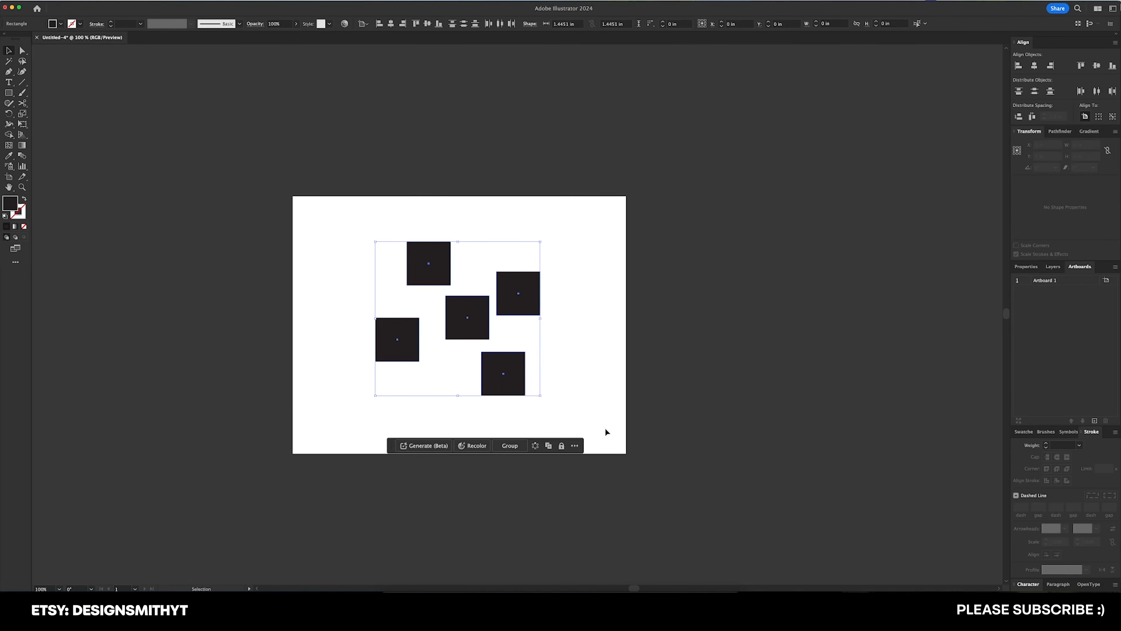
pyautogui.click(1098, 118)
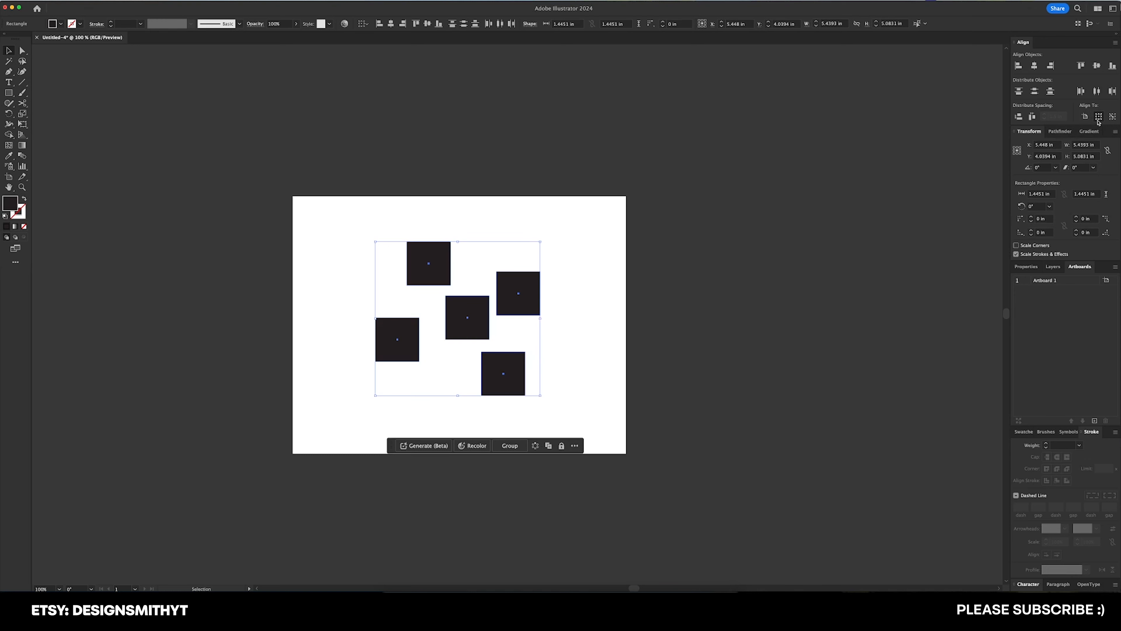
pyautogui.click(1031, 117)
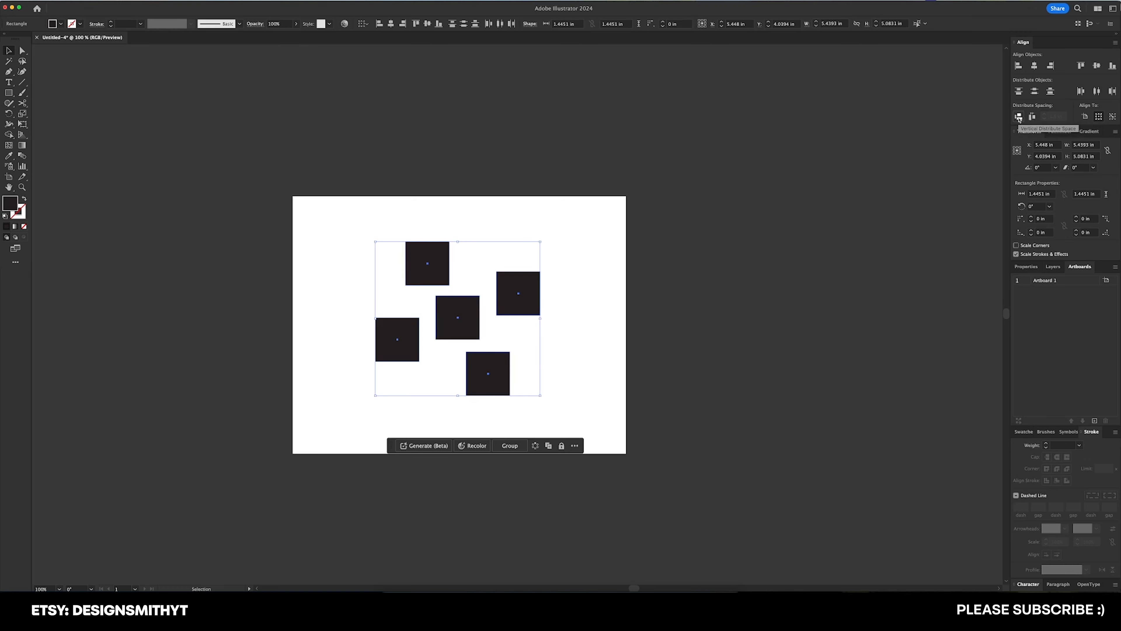
pyautogui.click(1019, 118)
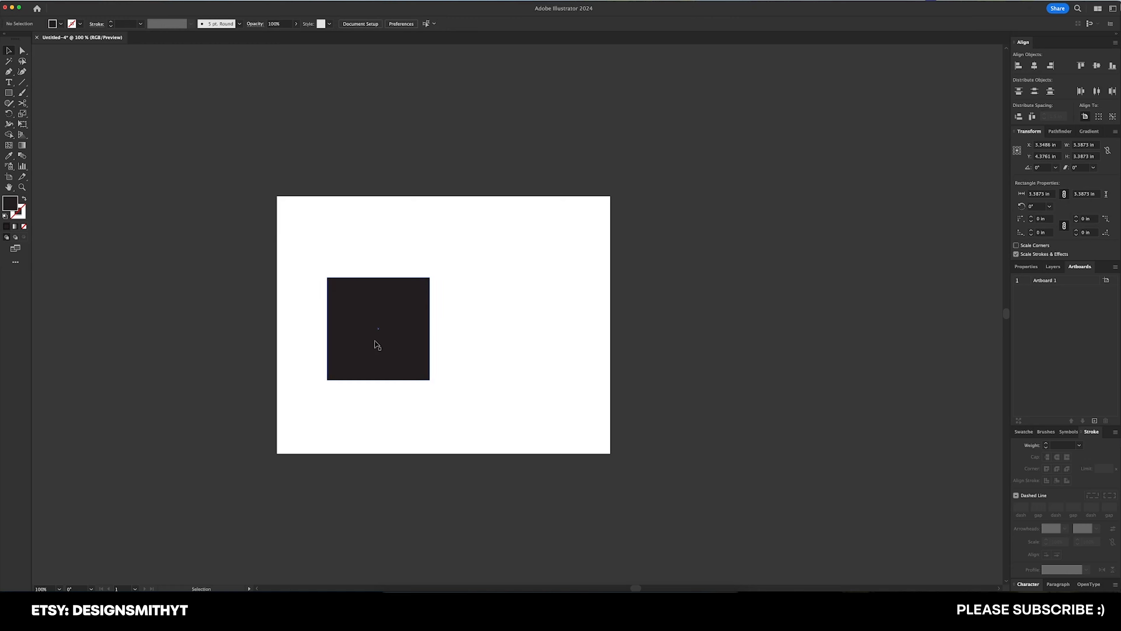
# - Move the large black square toward the artboard's upper left and place a level copy to its right
pyautogui.moveTo(375, 343); pyautogui.dragTo(351, 310)
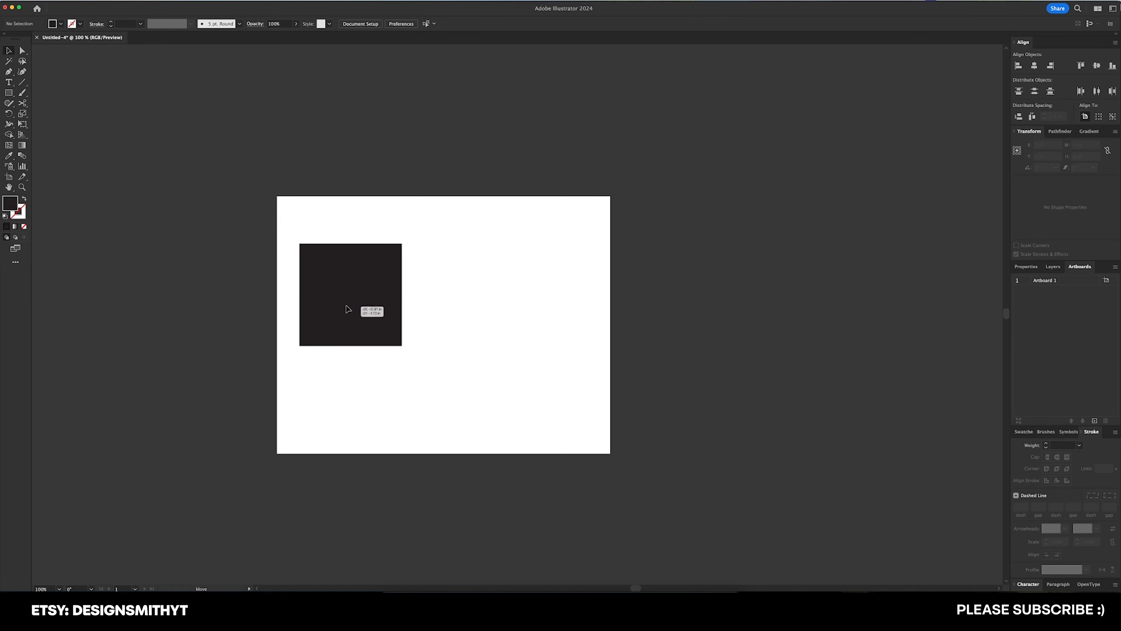
pyautogui.click(460, 289)
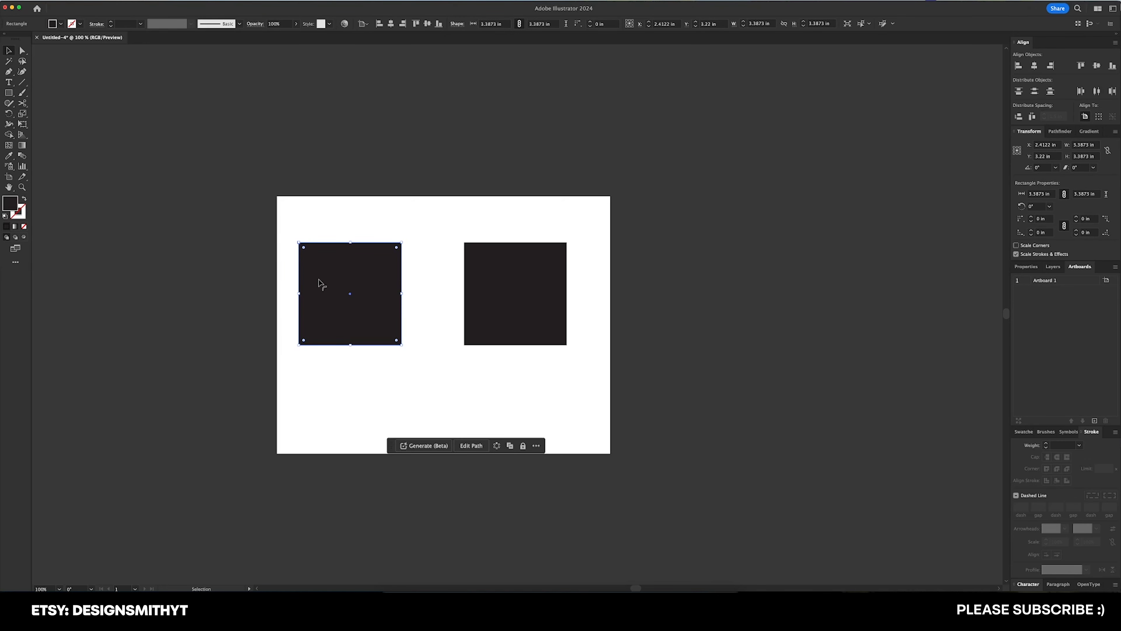
# - Give the left square a pink stroke aligned to the outside with a weight of 20 pt
pyautogui.click(80, 23)
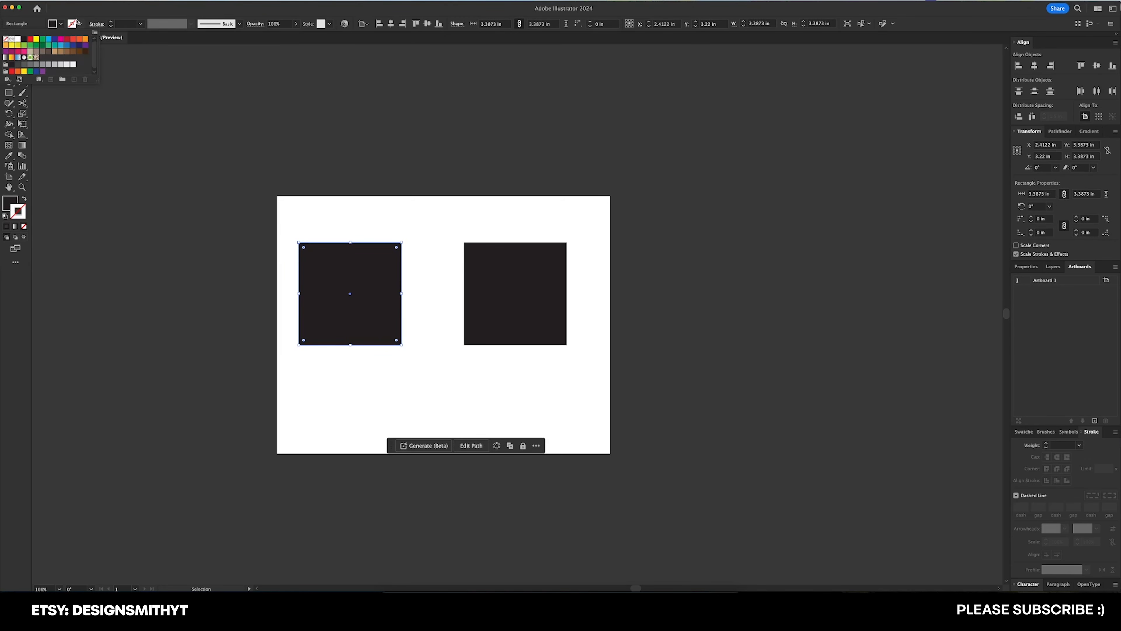
pyautogui.click(62, 39)
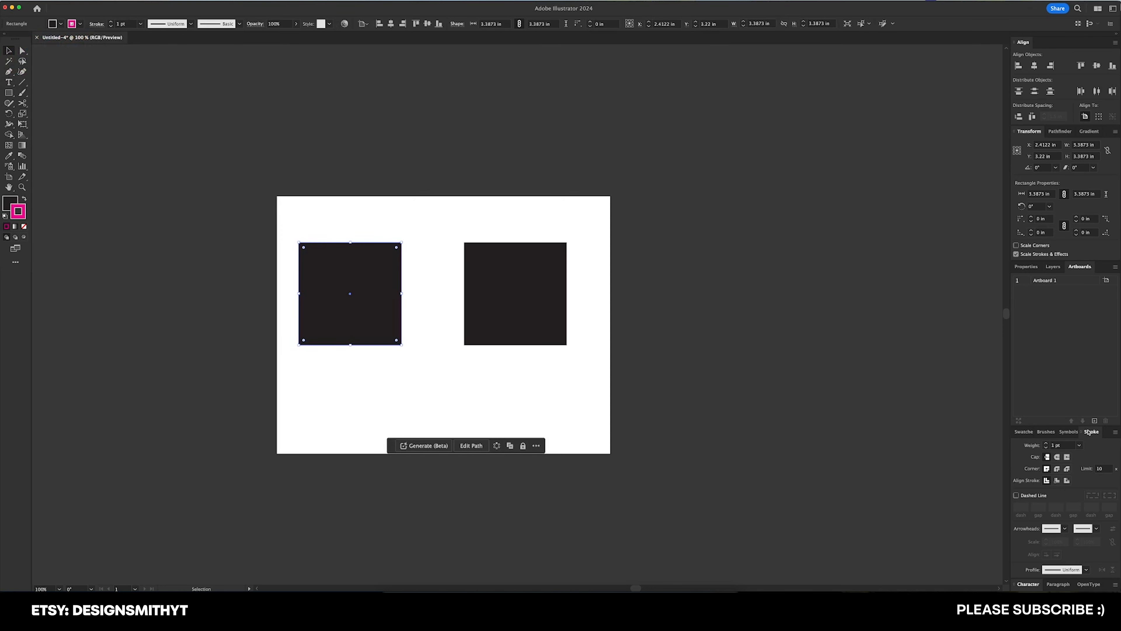
pyautogui.click(1067, 479)
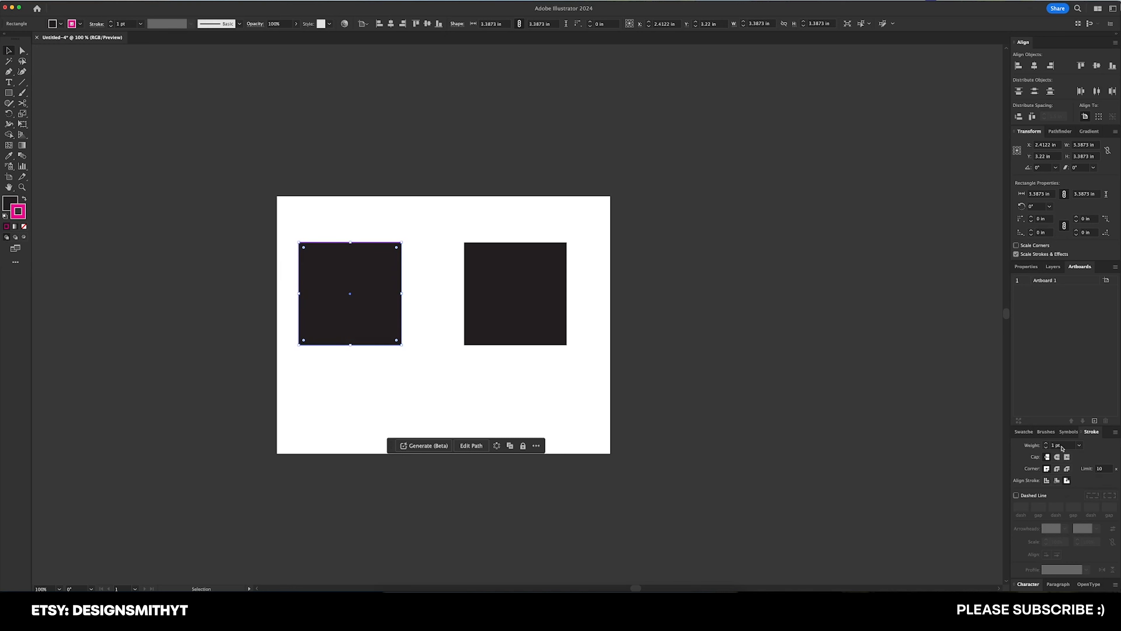
pyautogui.click(1061, 445)
pyautogui.write('20')
pyautogui.press('Return')
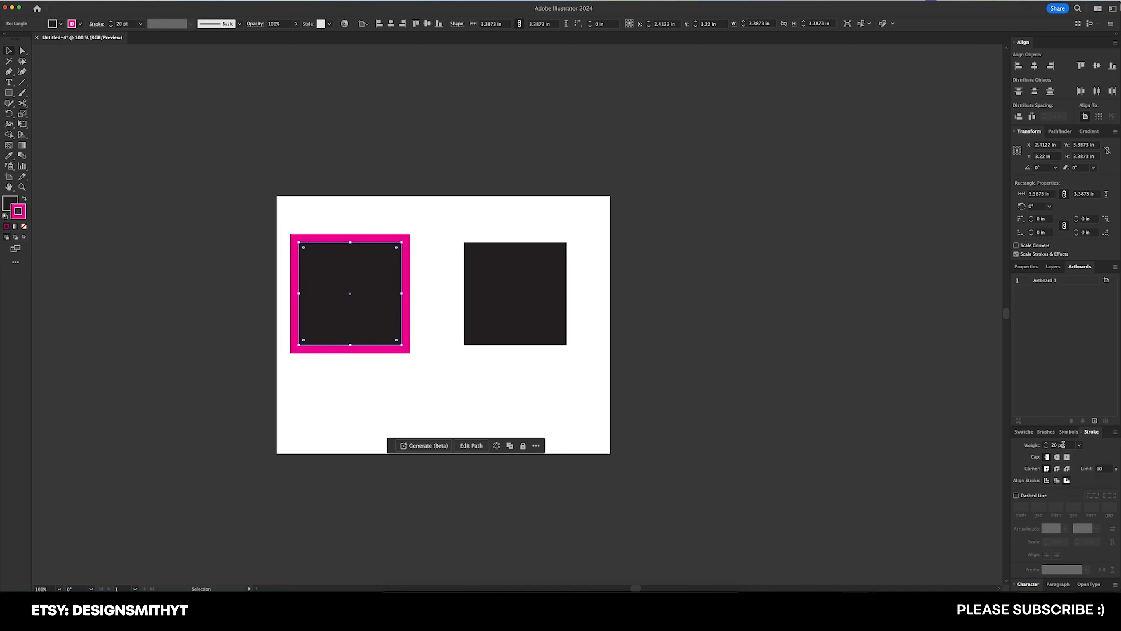
# - Draw a horizontal pink 1 pt line about 6.6 in long with the Pen tool and place it just below the two squares
pyautogui.click(646, 369)
pyautogui.press('p')
pyautogui.click(419, 366)
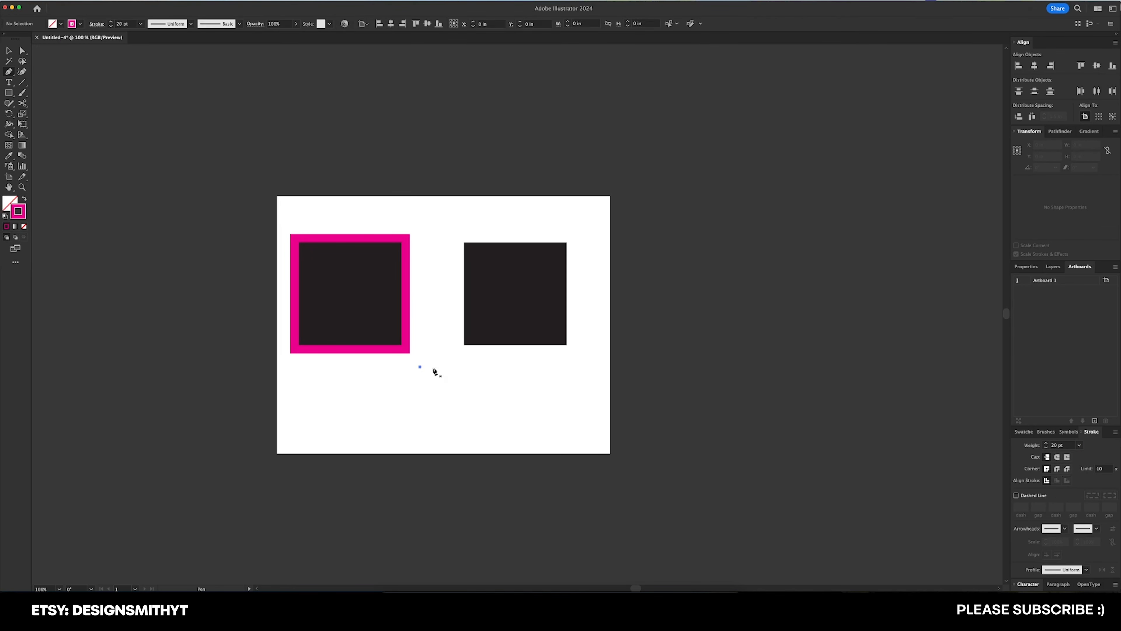
pyautogui.keyDown('shift'); pyautogui.click(620, 366); pyautogui.keyUp('shift')
pyautogui.hotkey('ctrl', 'z')
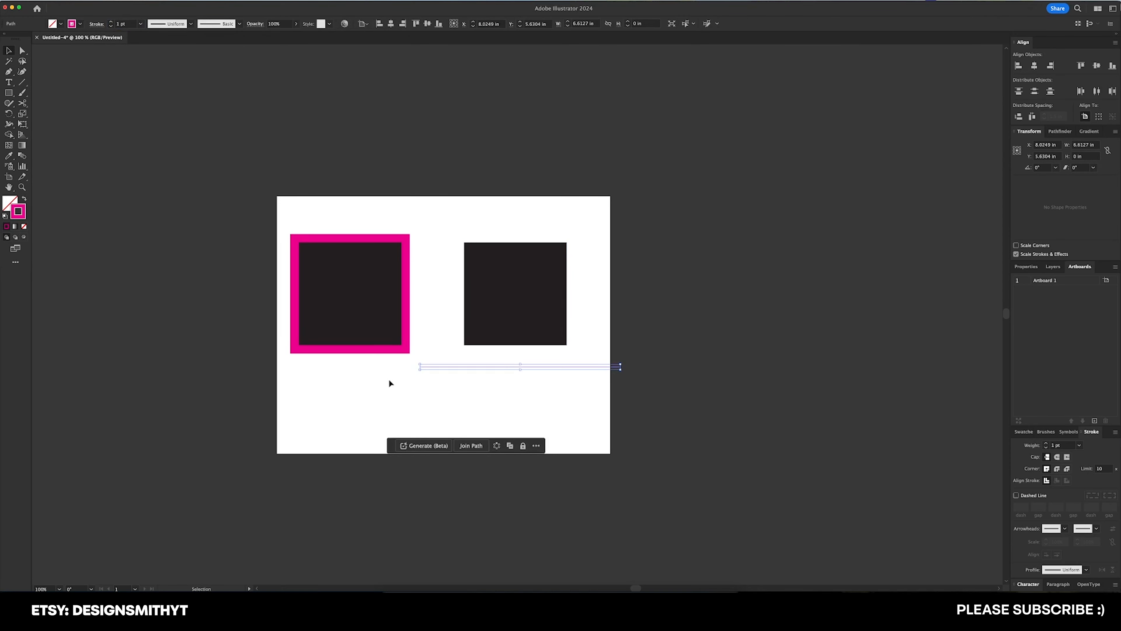
pyautogui.click(389, 378)
pyautogui.click(439, 367)
# - Copy the left square's pink outside stroke onto the right square with the Eyedropper
pyautogui.click(490, 274)
pyautogui.press('i')
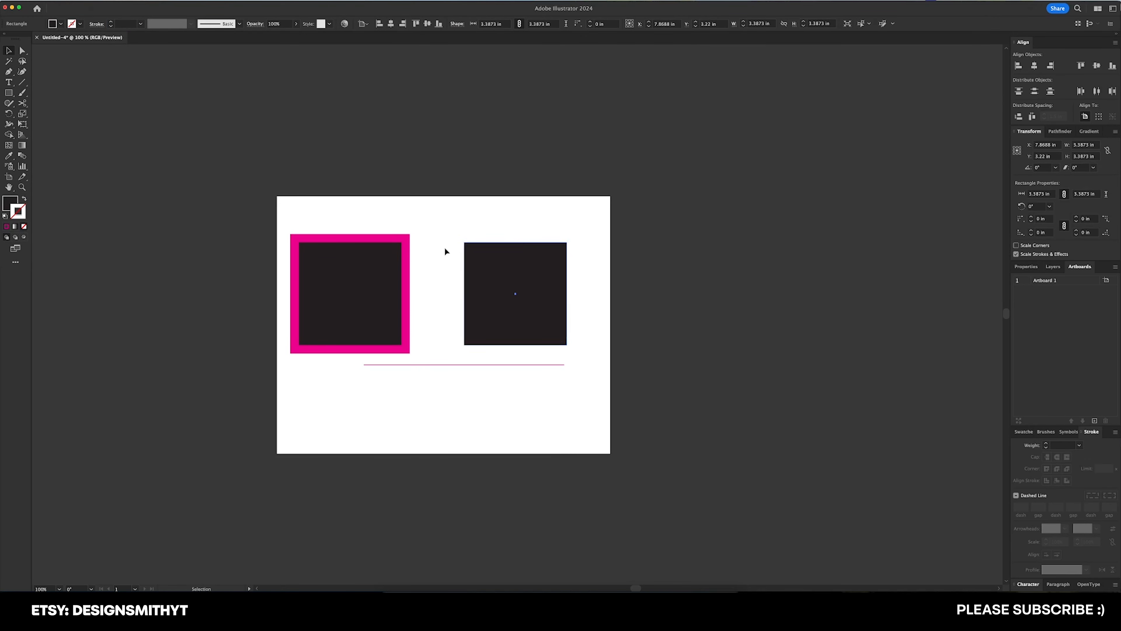
pyautogui.press('v')
pyautogui.press('i')
pyautogui.click(363, 274)
pyautogui.press('v')
pyautogui.click(442, 237)
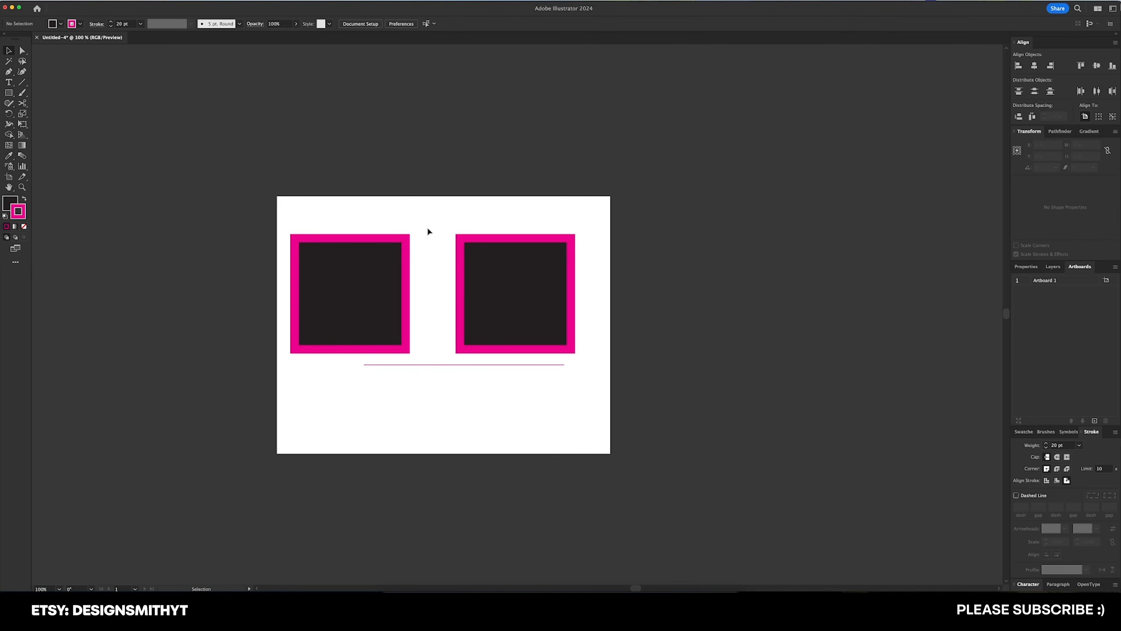
# - Enable Use Preview Bounds and bottom-align the left square to the horizontal line as key object
pyautogui.moveTo(428, 229); pyautogui.dragTo(366, 434)
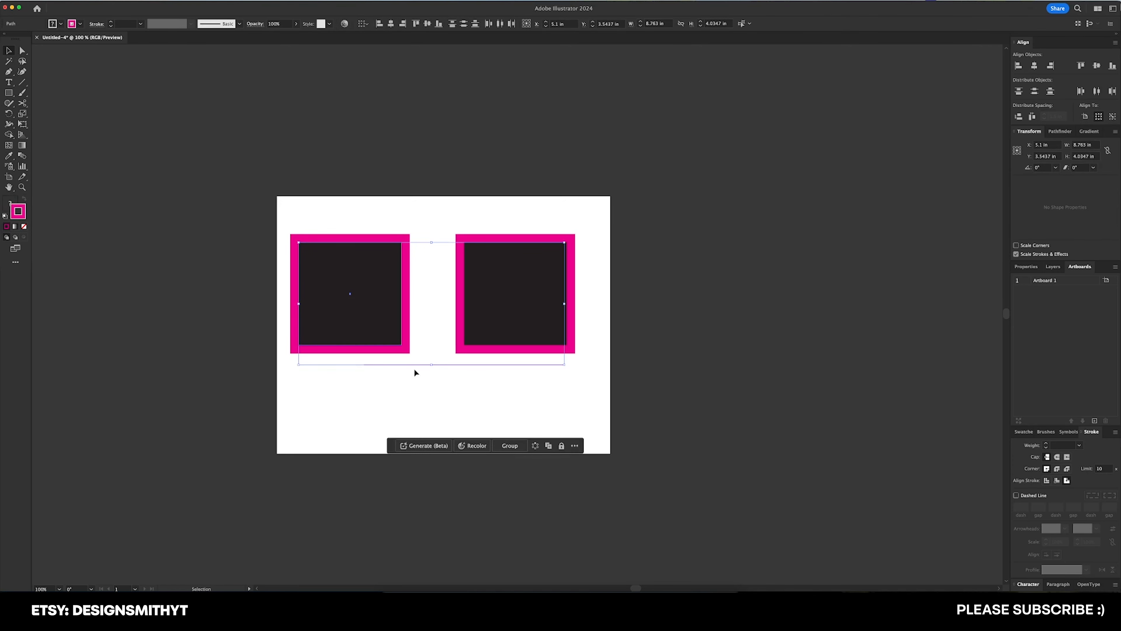
pyautogui.click(414, 364)
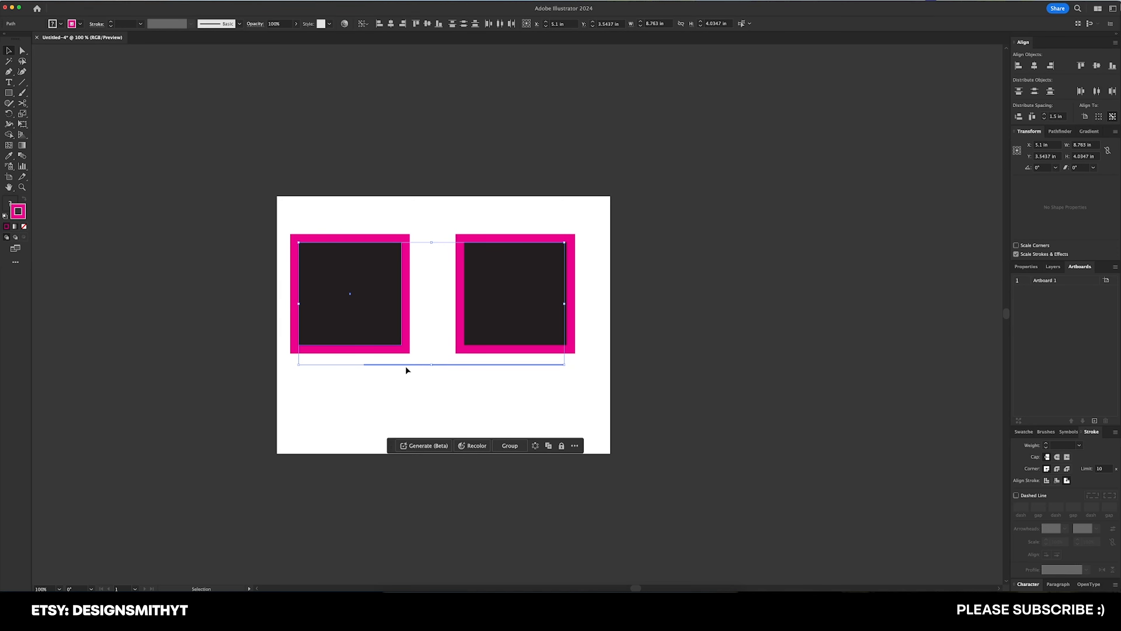
pyautogui.click(1114, 41)
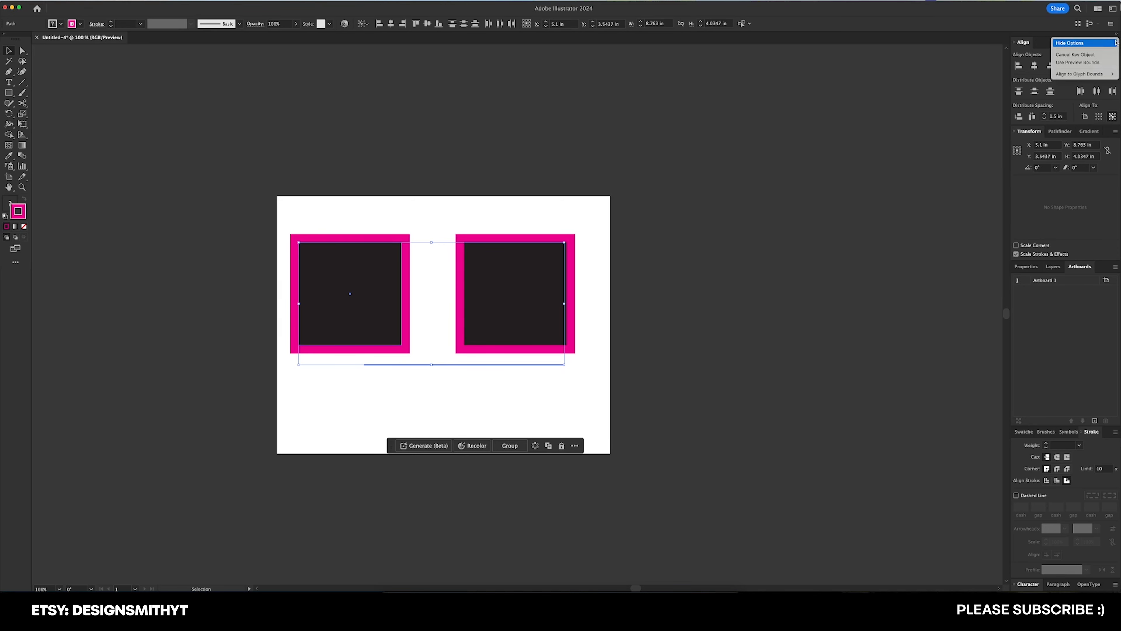
pyautogui.click(1109, 63)
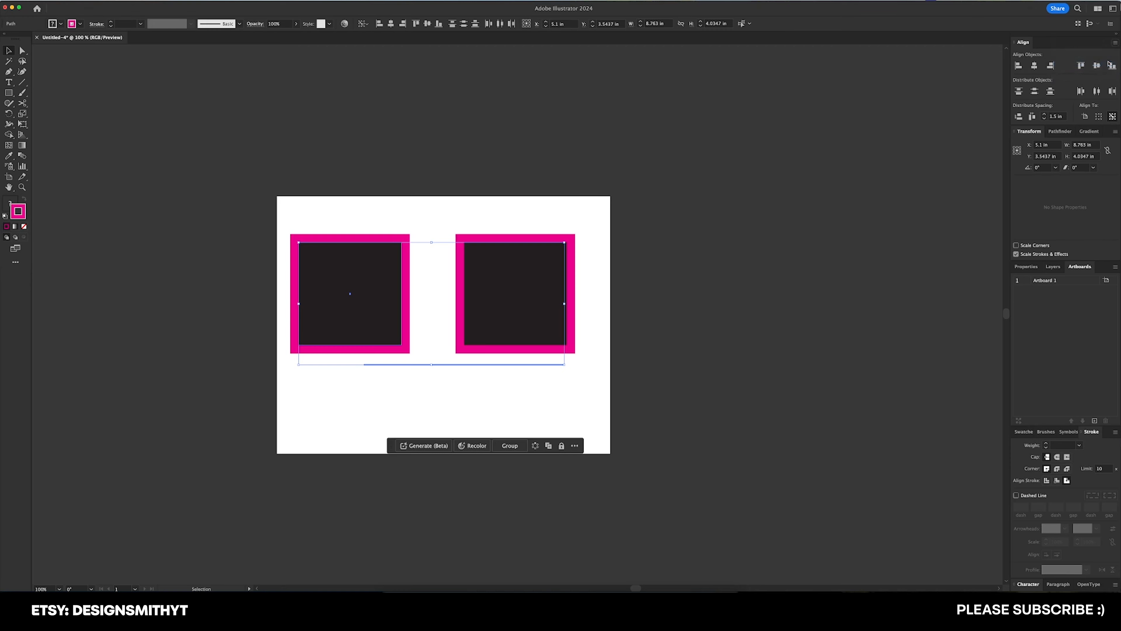
pyautogui.press('super+equal')
pyautogui.press('super+equal')
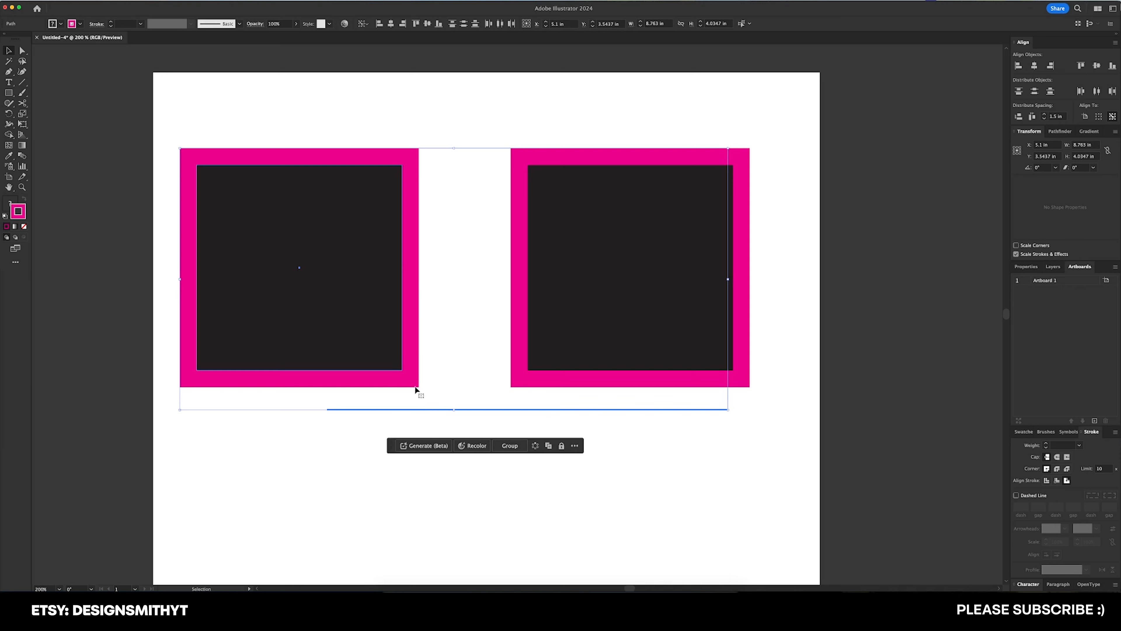
pyautogui.click(1111, 66)
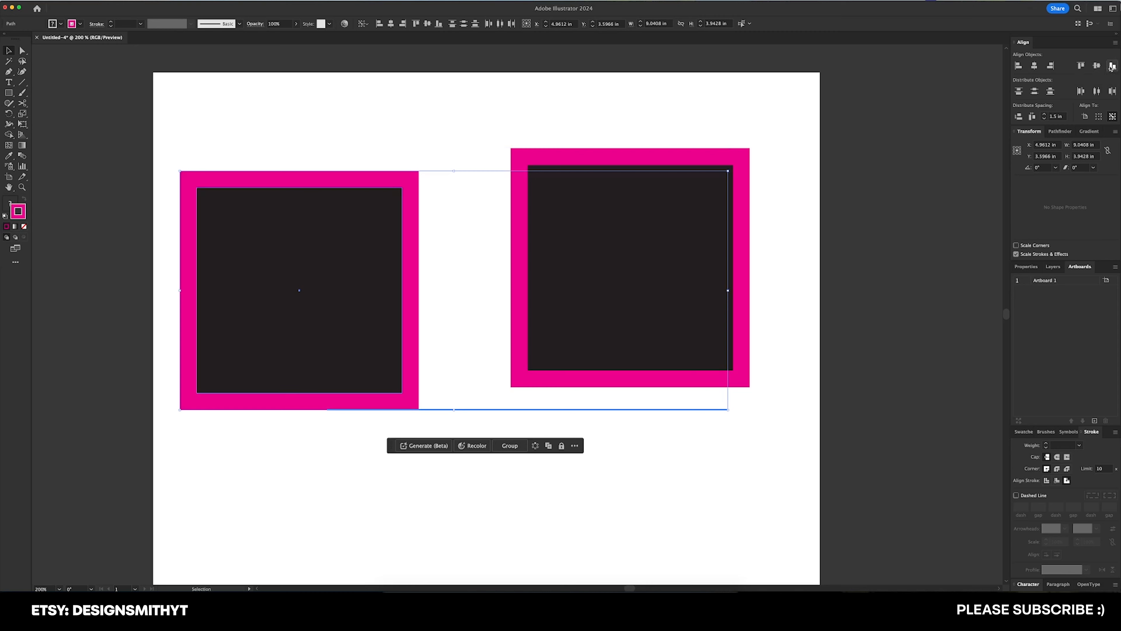
pyautogui.click(423, 391)
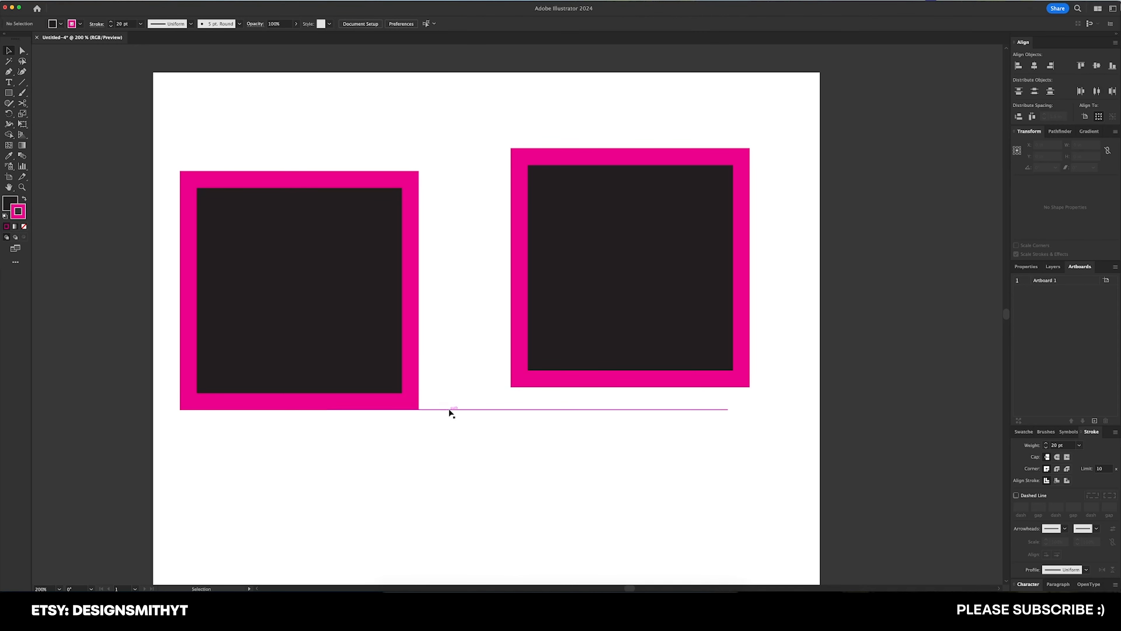
# - Turn off Use Preview Bounds and bottom-align the right square to the horizontal line as key object
pyautogui.click(1115, 42)
pyautogui.click(1077, 63)
pyautogui.moveTo(632, 453); pyautogui.dragTo(608, 462)
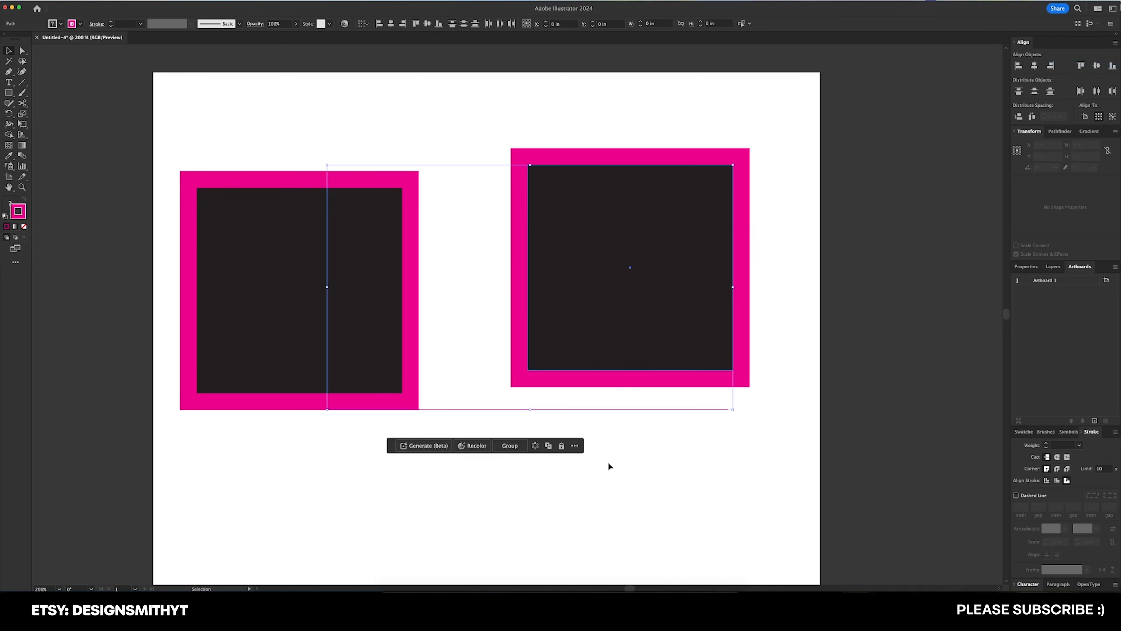
pyautogui.click(572, 409)
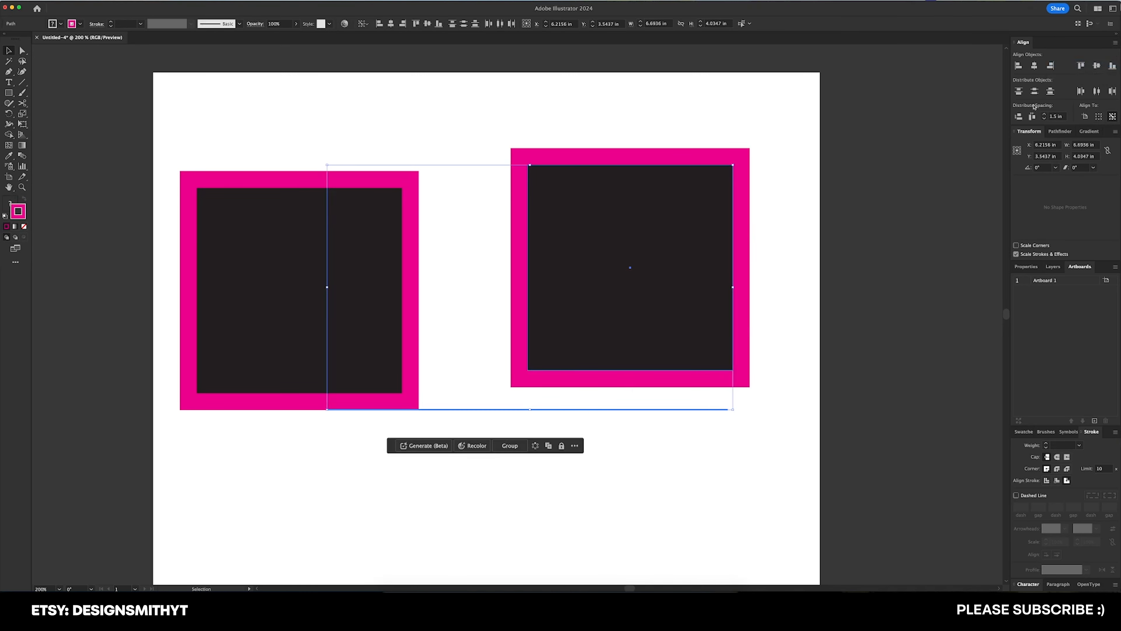
pyautogui.click(1112, 67)
pyautogui.click(660, 464)
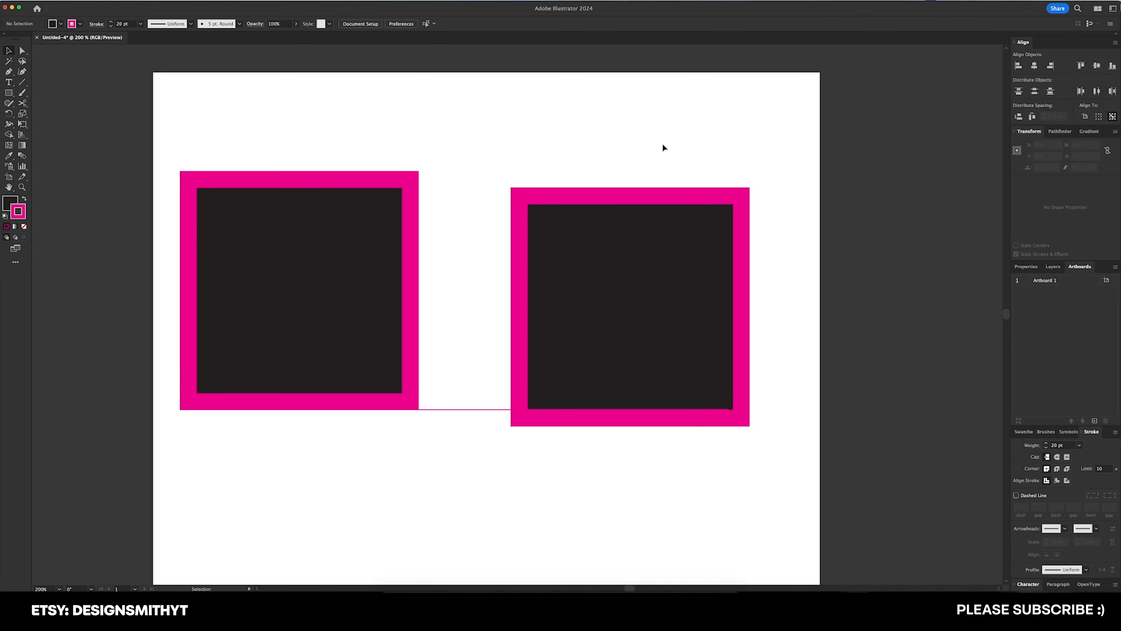
pyautogui.click(1115, 43)
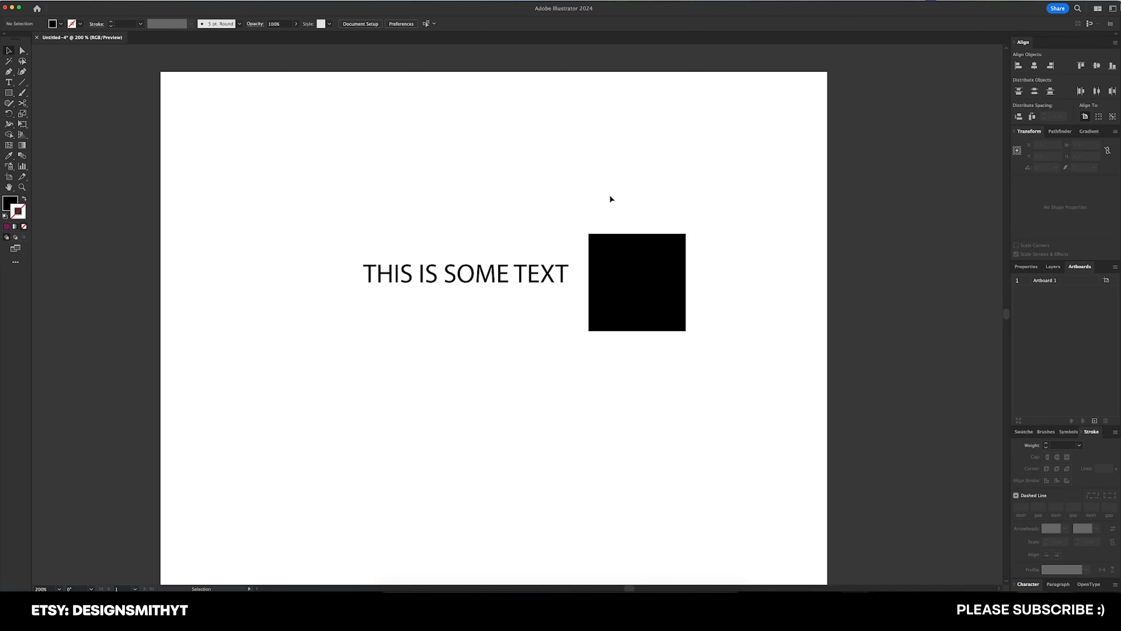
# - Review the Align to Glyph Bounds options and top-align "THIS IS SOME TEXT" to the black square as key object
pyautogui.moveTo(694, 183); pyautogui.dragTo(464, 387)
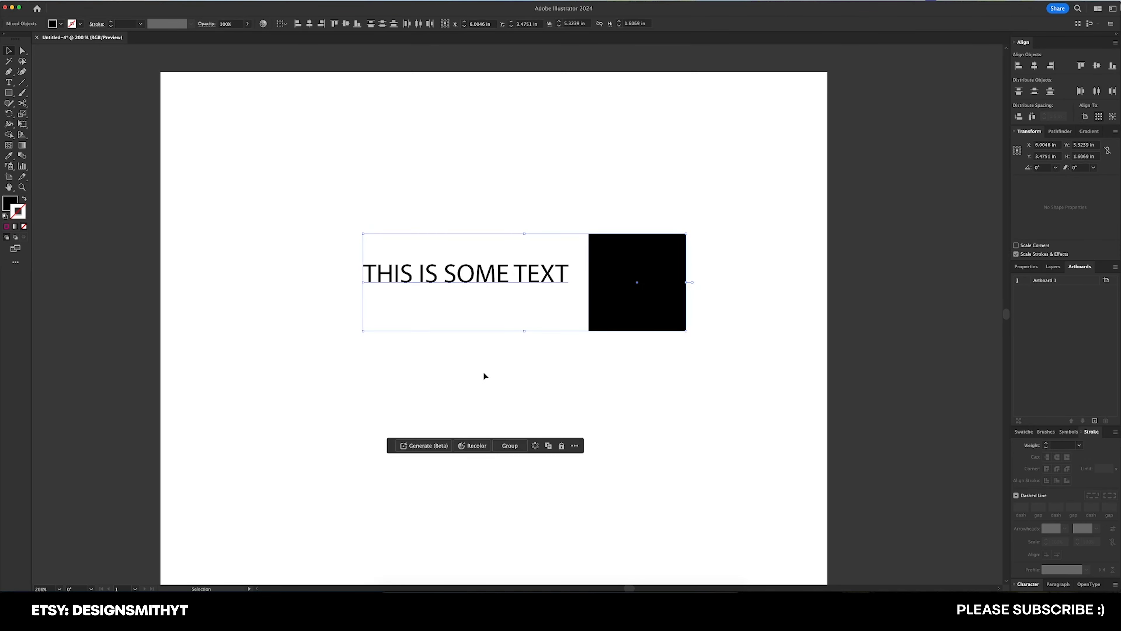
pyautogui.click(1115, 43)
pyautogui.moveTo(1109, 74)
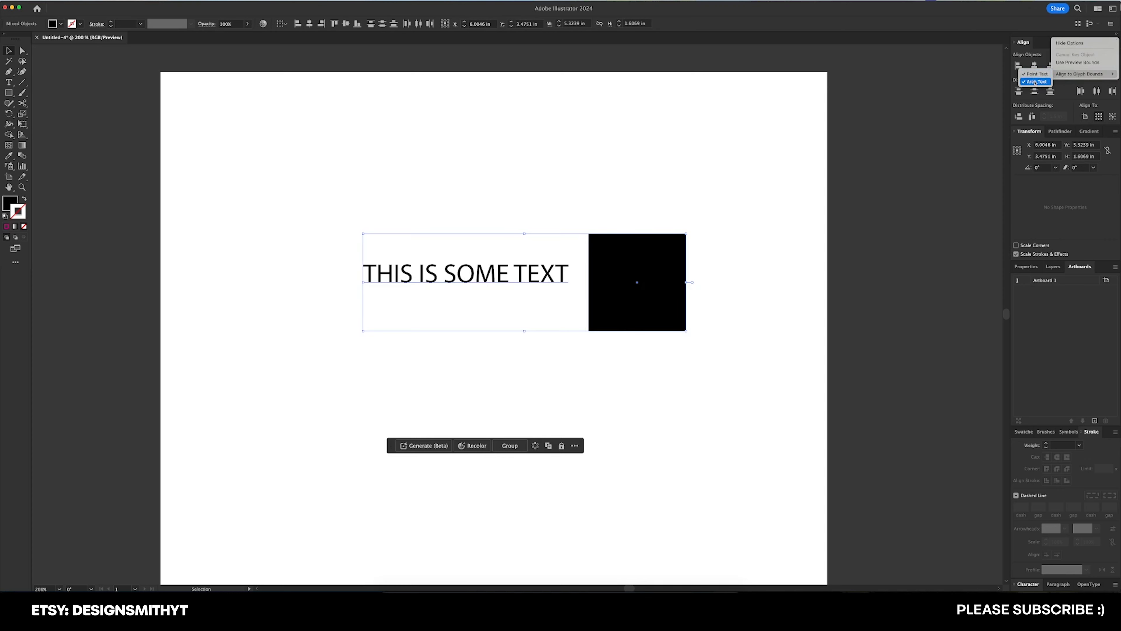
pyautogui.click(813, 178)
pyautogui.scroll(3, 569, 298)
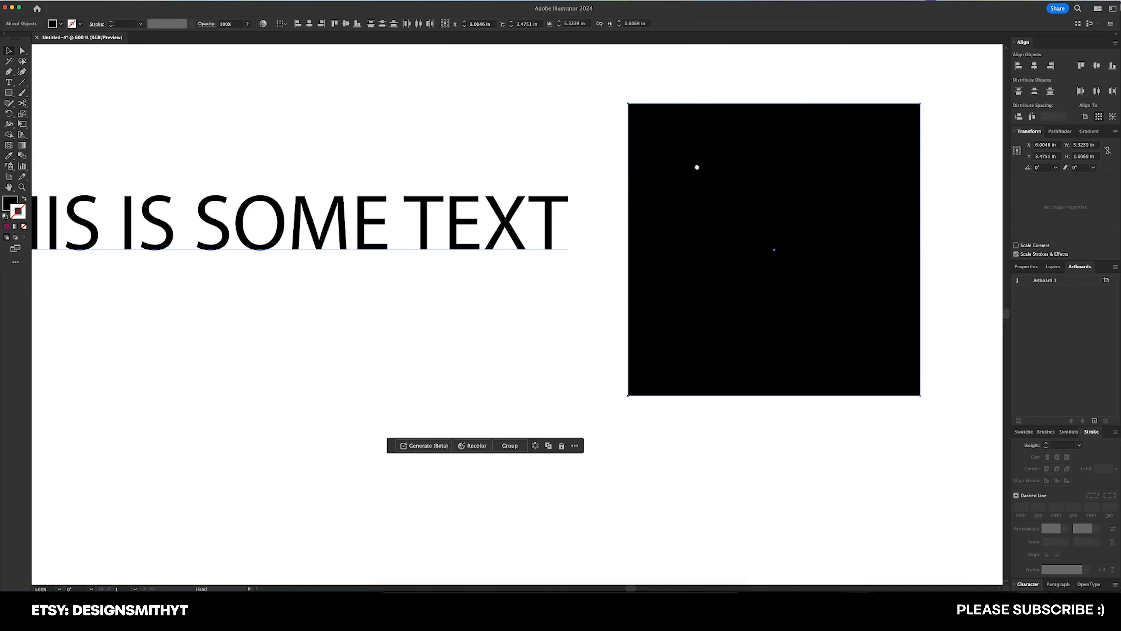
pyautogui.moveTo(696, 168); pyautogui.dragTo(649, 211)
pyautogui.click(628, 190)
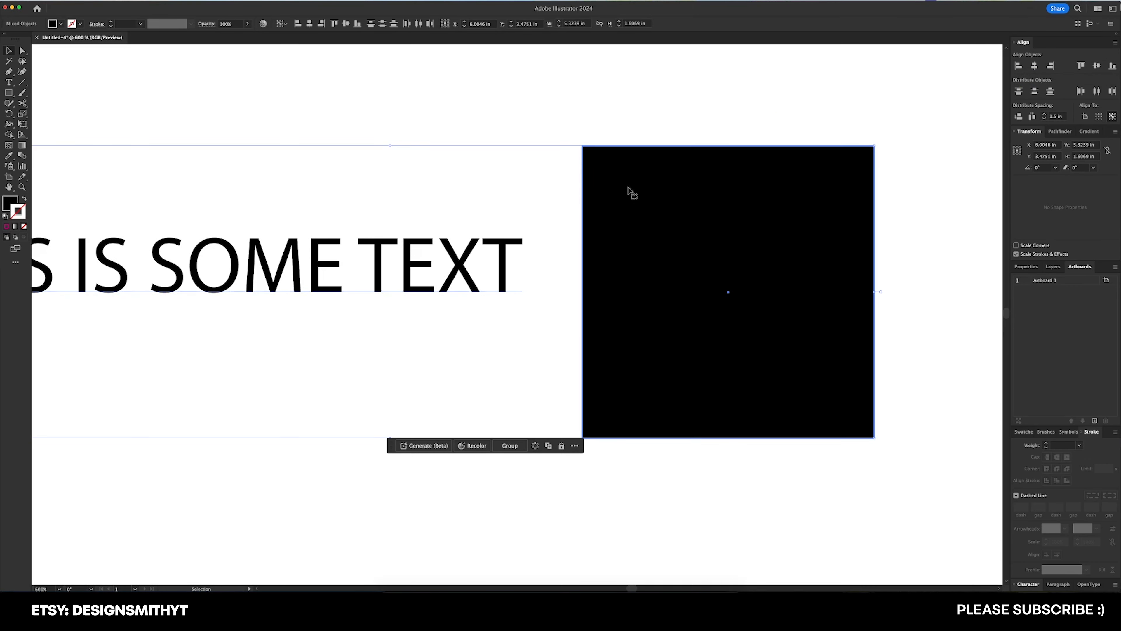
pyautogui.click(1081, 65)
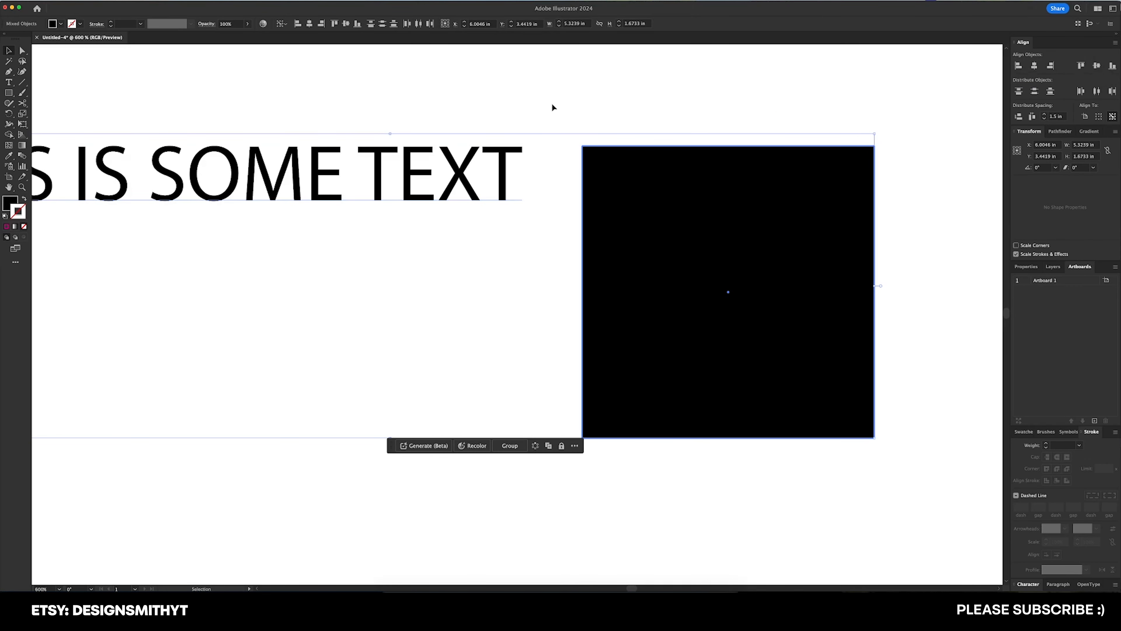
# - Shift the text horizontally so it overlaps the black square and top-align it to the square as key object, checking the glyph bounds options
pyautogui.moveTo(452, 168); pyautogui.dragTo(337, 164)
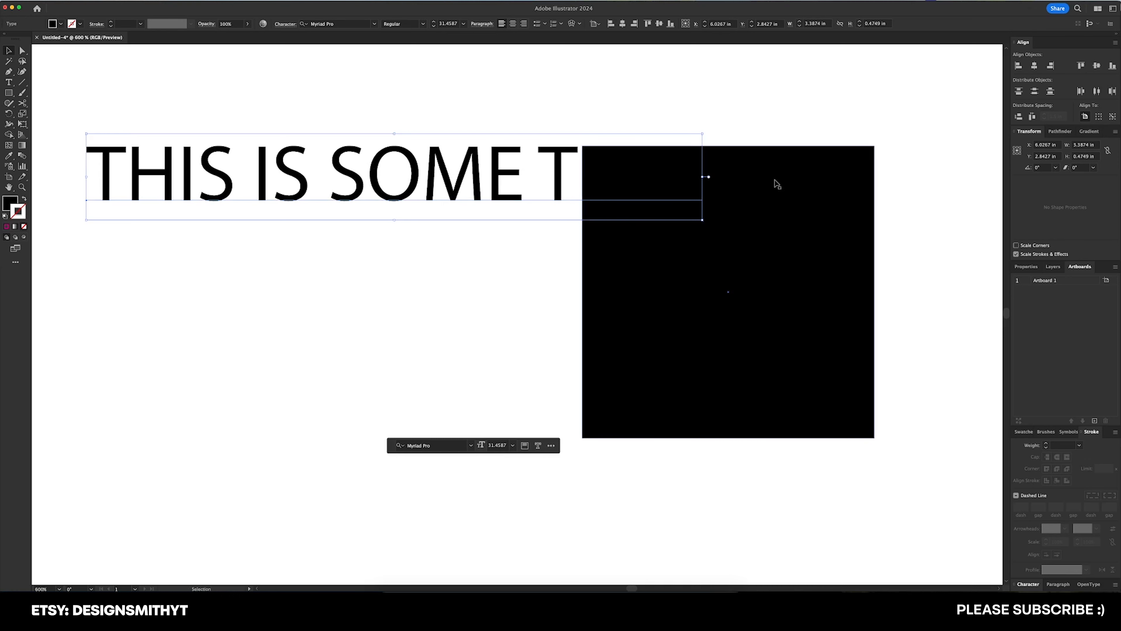
pyautogui.moveTo(532, 185); pyautogui.dragTo(487, 172)
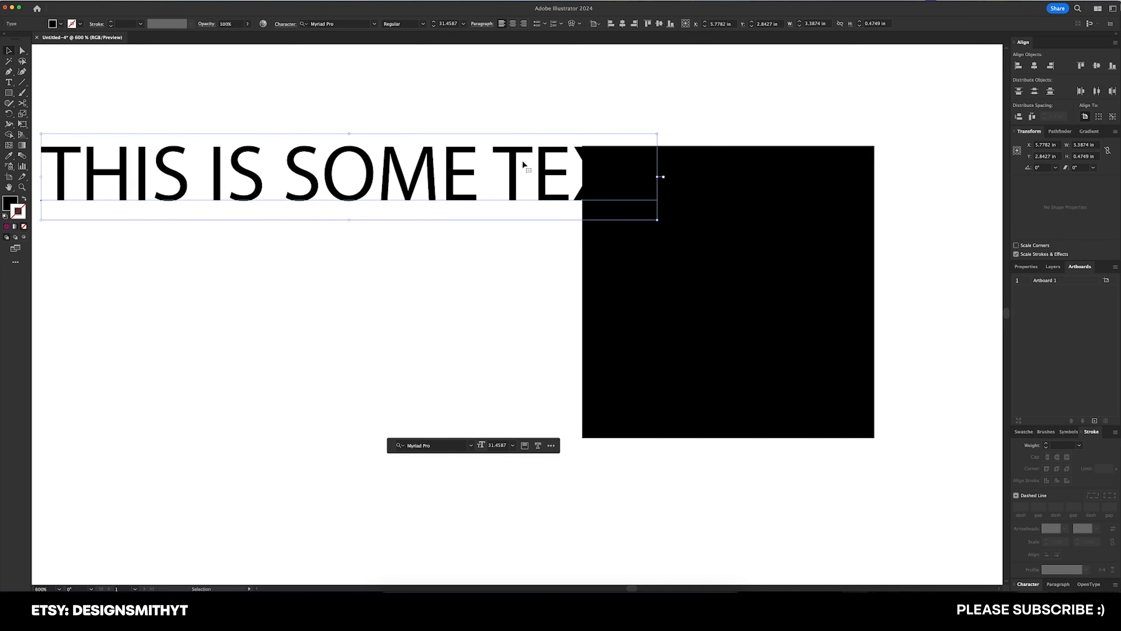
pyautogui.press('super+a')
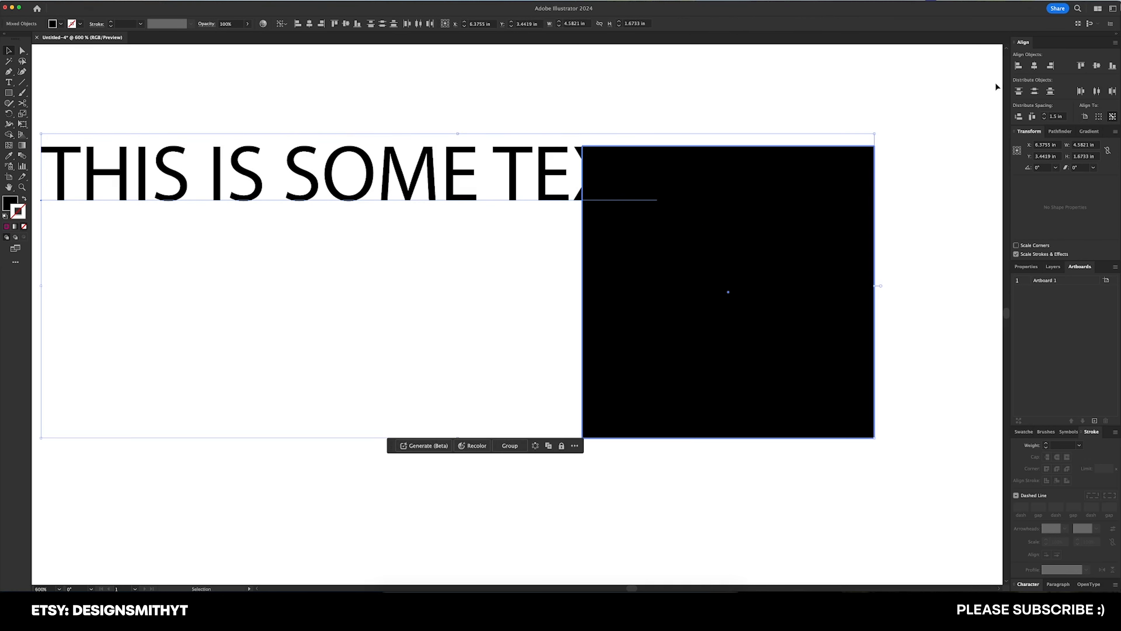
pyautogui.click(1115, 43)
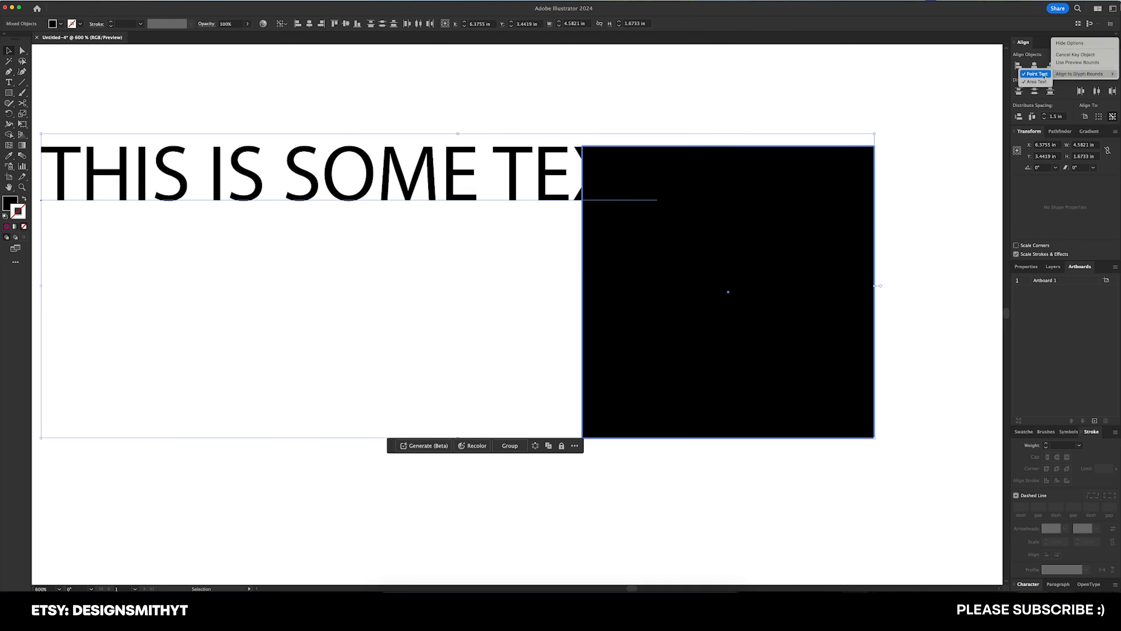
pyautogui.click(1099, 49)
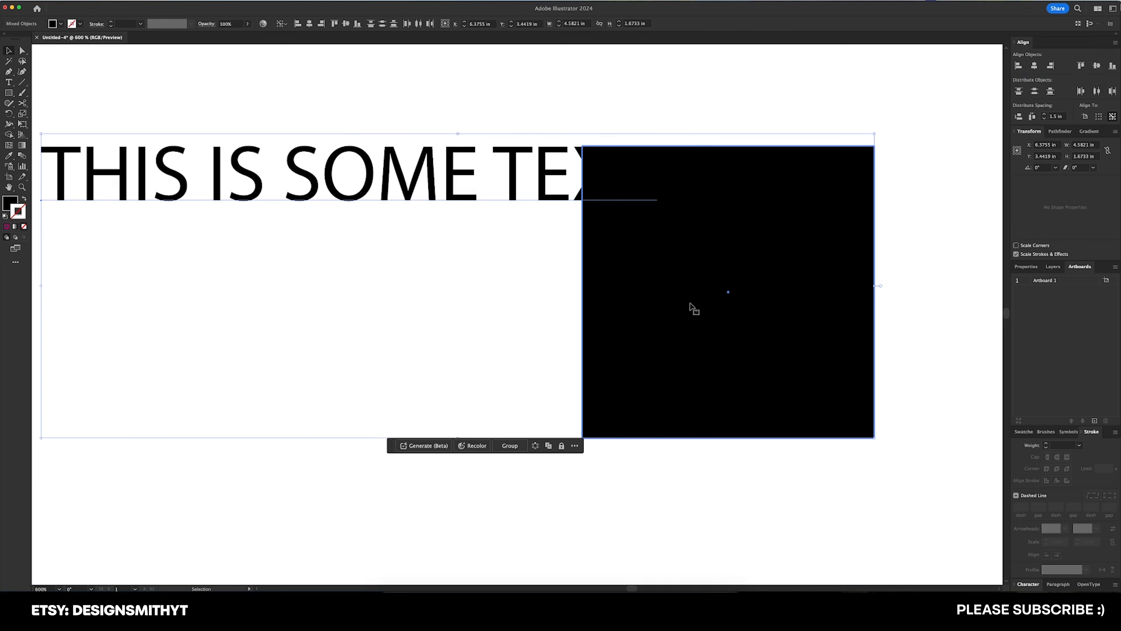
pyautogui.click(1080, 66)
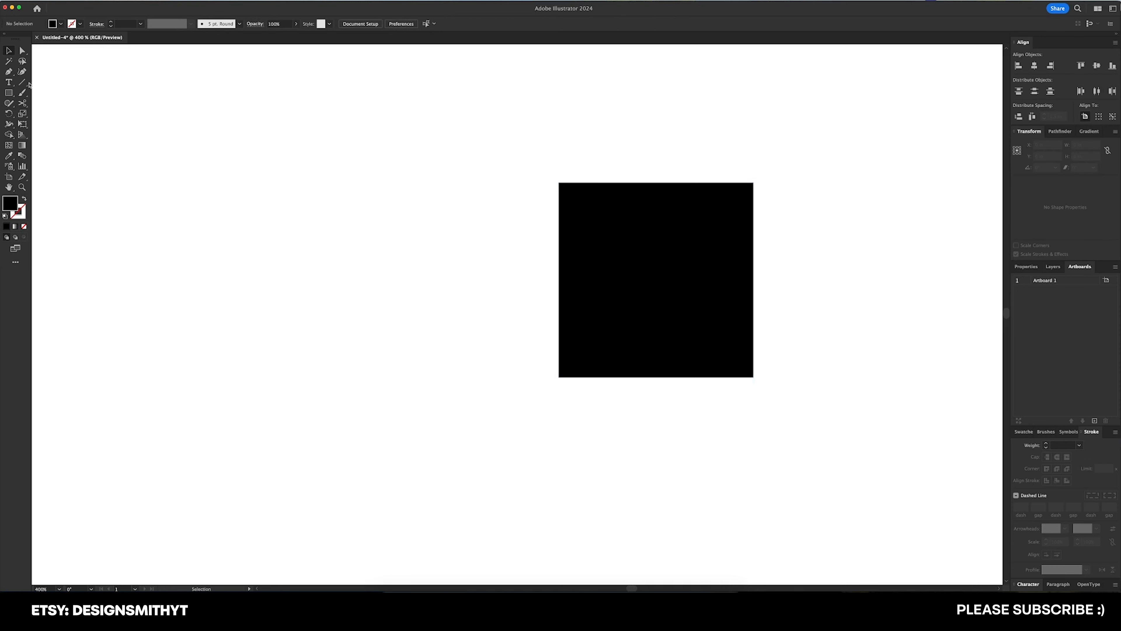
# - Add a Lorem ipsum area text frame about 1.92 × 1.62 in beside the black square and top-align it to the square as key object
pyautogui.press('t')
pyautogui.moveTo(250, 186); pyautogui.dragTo(482, 383)
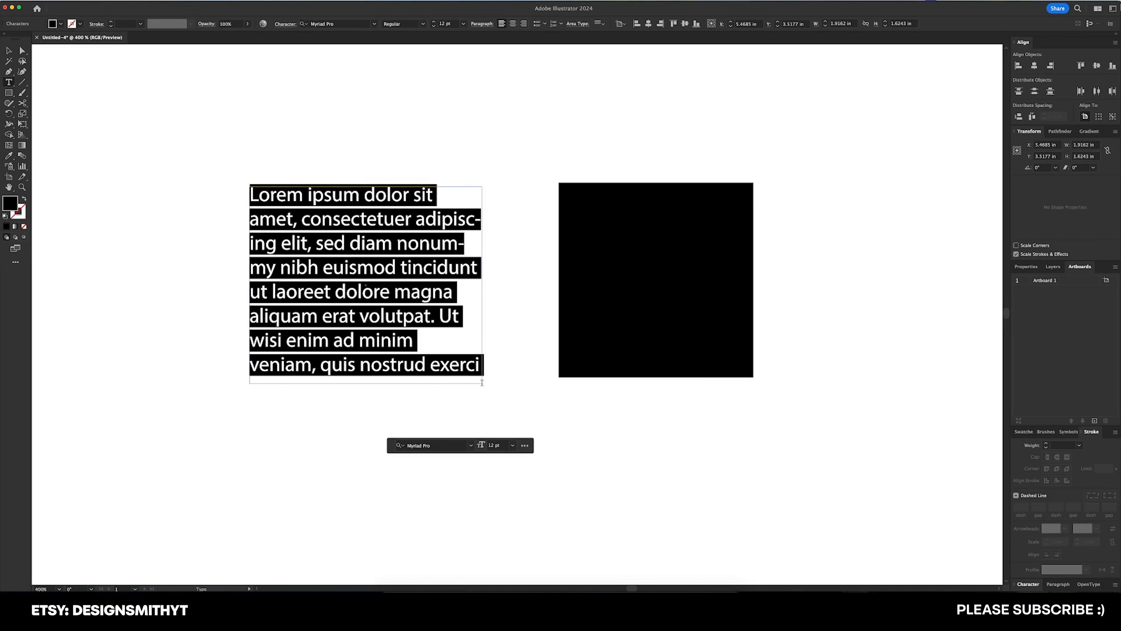
pyautogui.press('Escape')
pyautogui.keyDown('shift'); pyautogui.click(717, 188); pyautogui.keyUp('shift')
pyautogui.click(1115, 42)
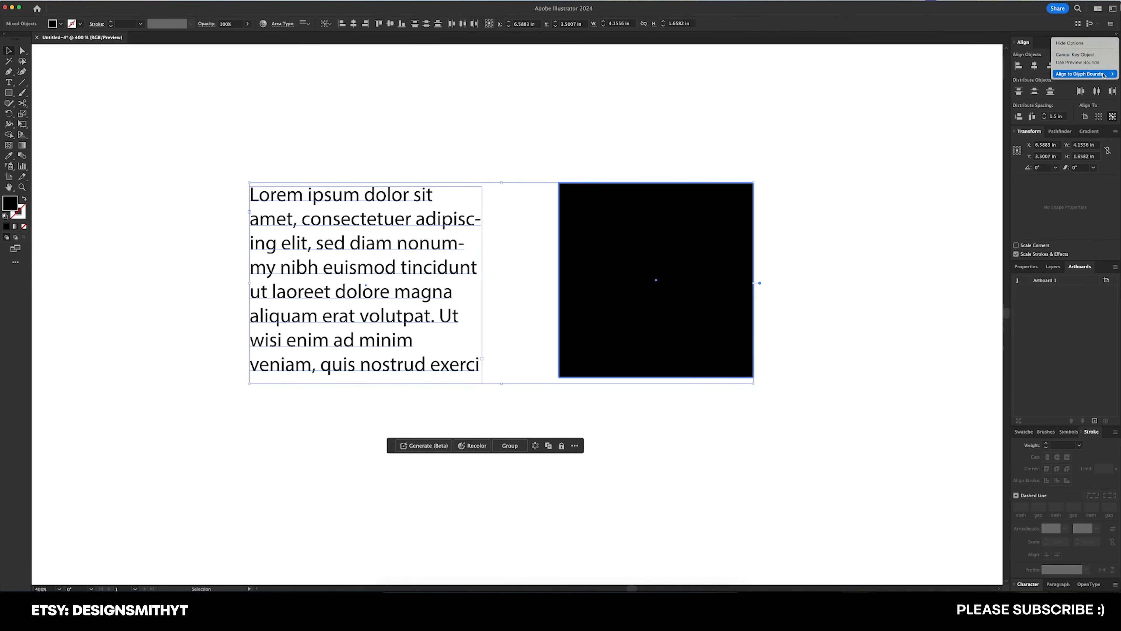
pyautogui.moveTo(1079, 73)
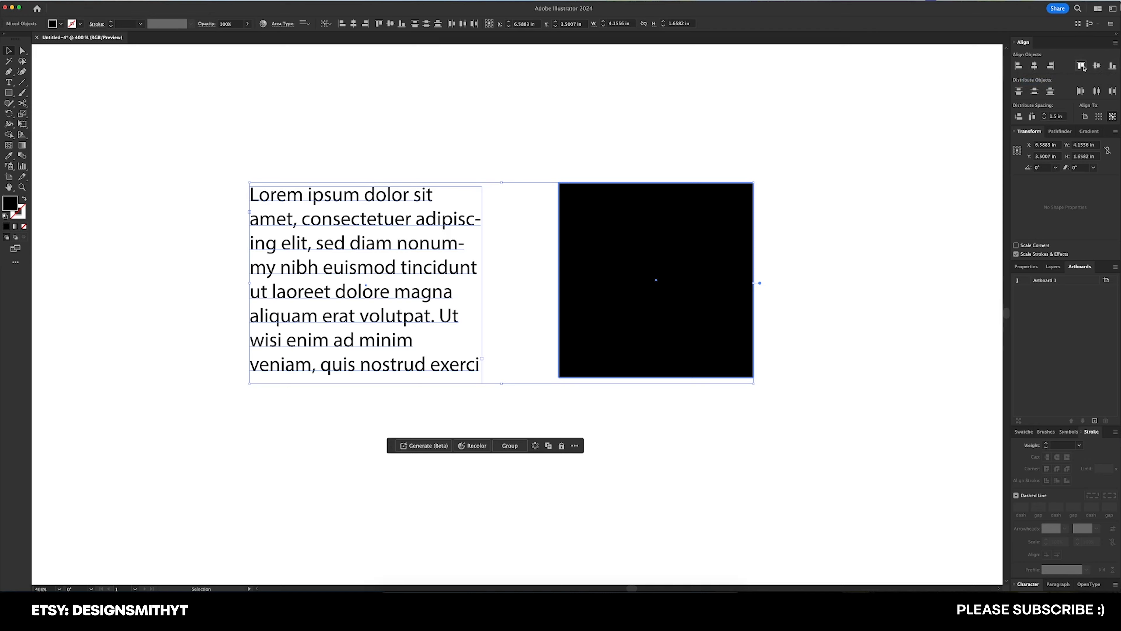
# - Move the Lorem ipsum text sideways over the black square to compare their top edges, and undo the move
pyautogui.moveTo(365, 235); pyautogui.dragTo(708, 232)
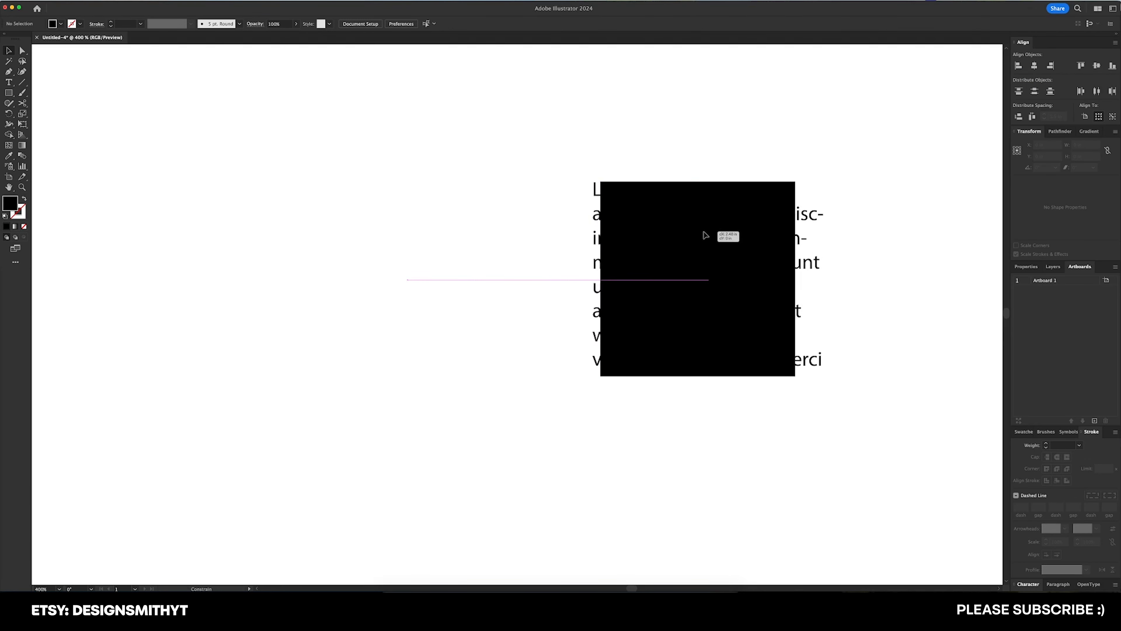
pyautogui.press('super+z')
pyautogui.moveTo(442, 141); pyautogui.dragTo(709, 284)
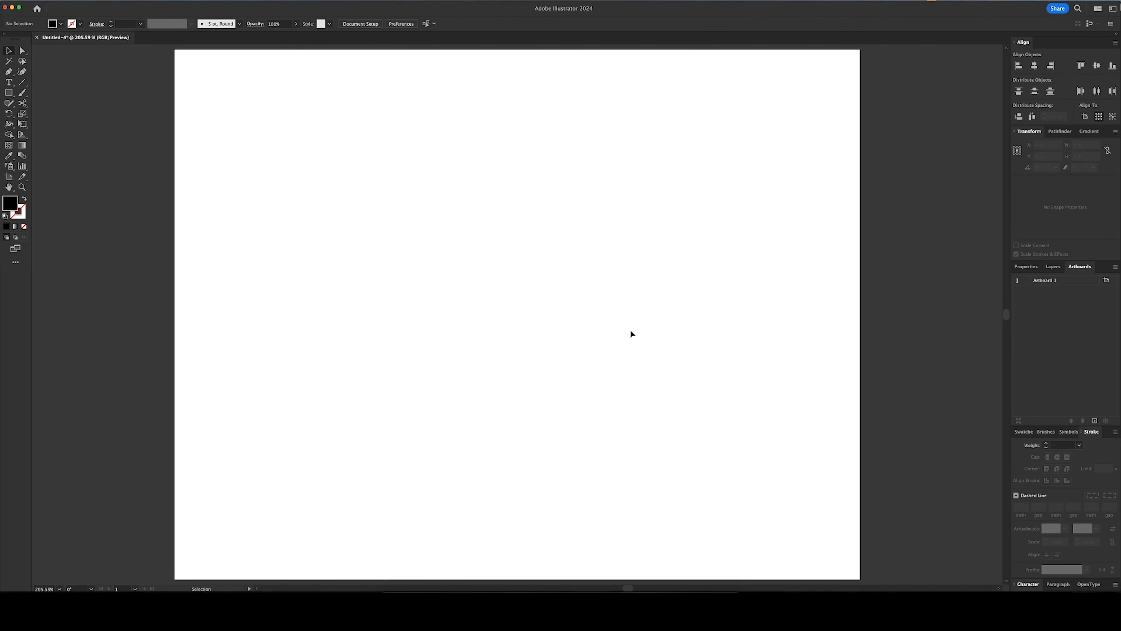